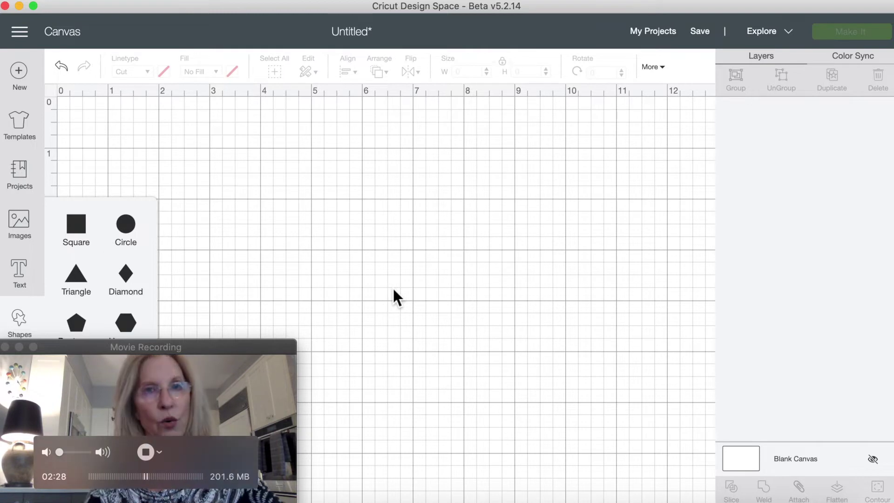
Step: Add a square and a triangle to the canvas and colour the square light green
click(88, 229)
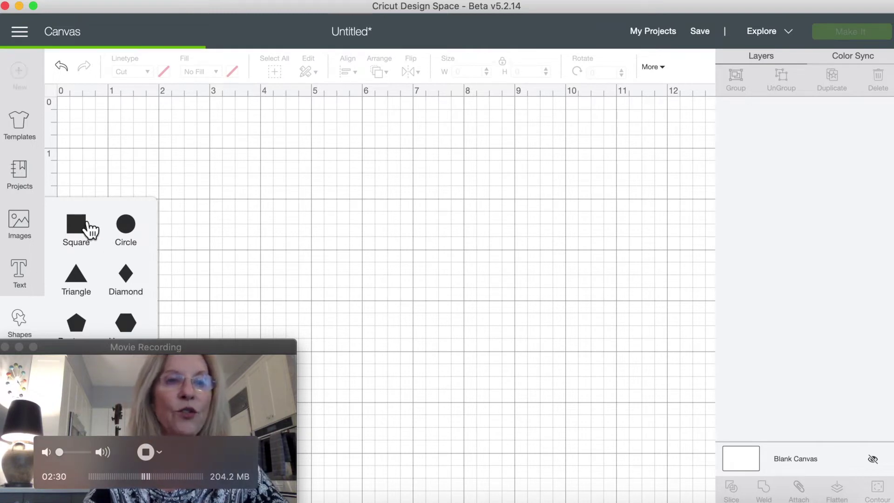
click(83, 297)
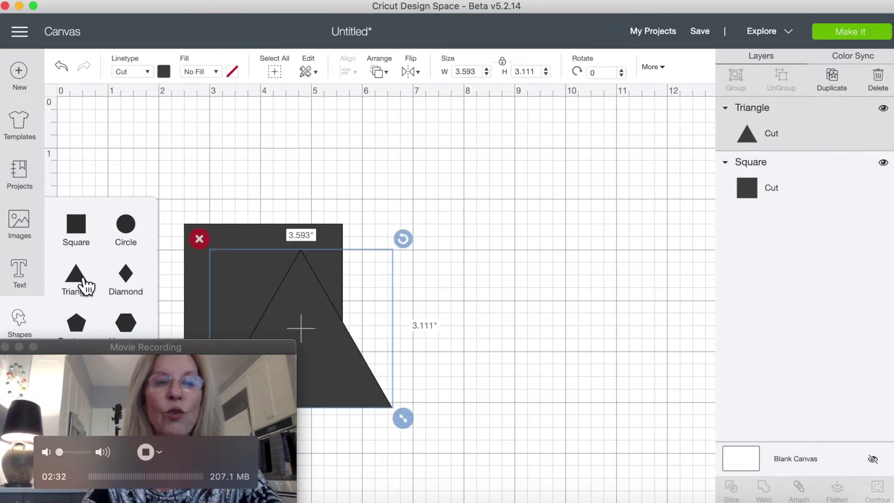
drag(312, 313, 525, 243)
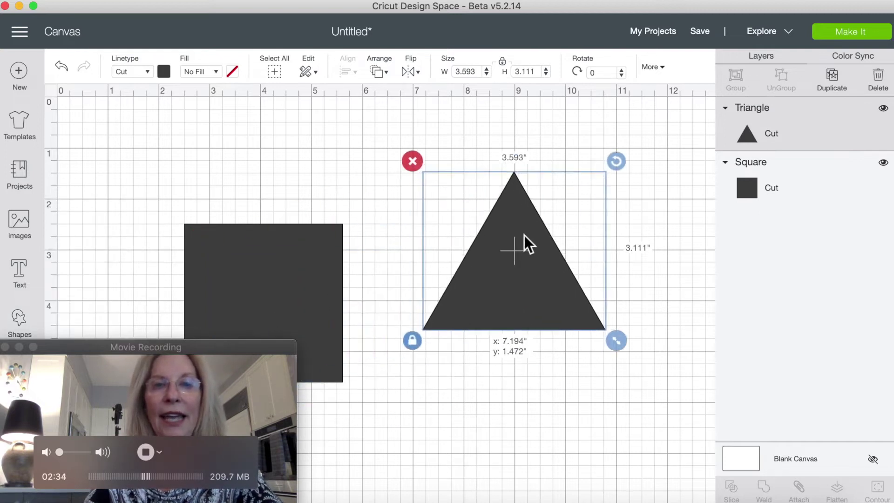
click(302, 272)
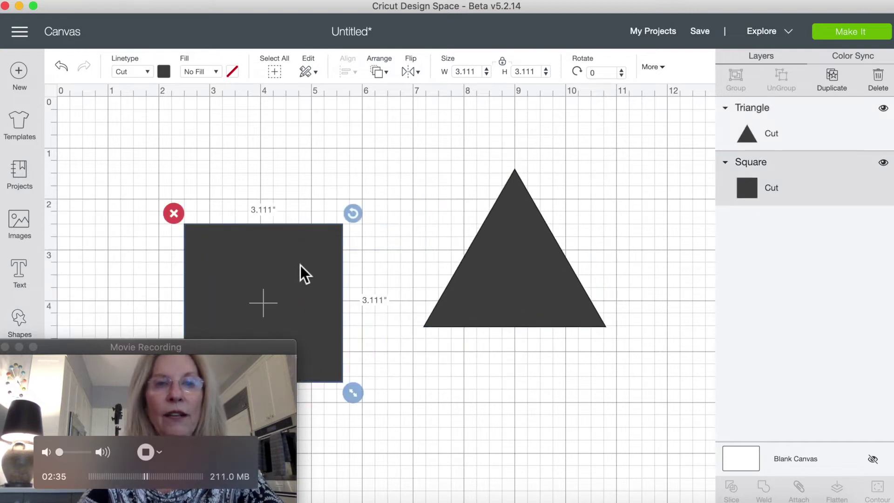
click(163, 73)
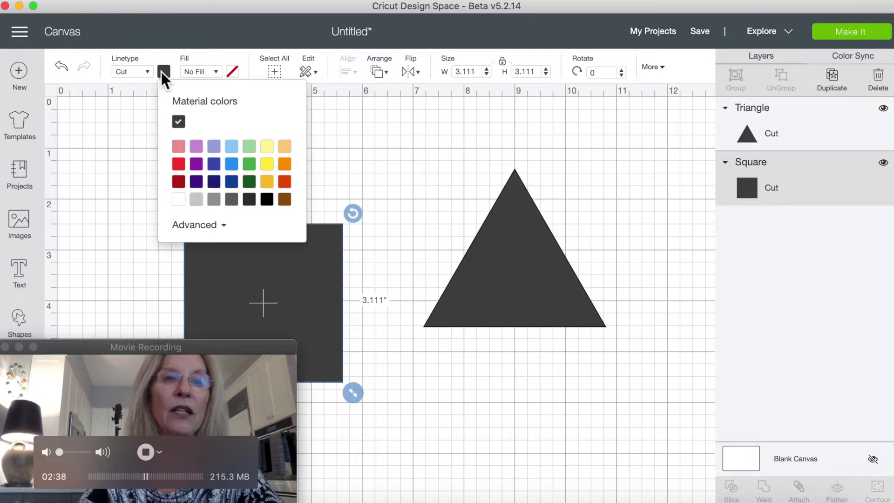
click(250, 149)
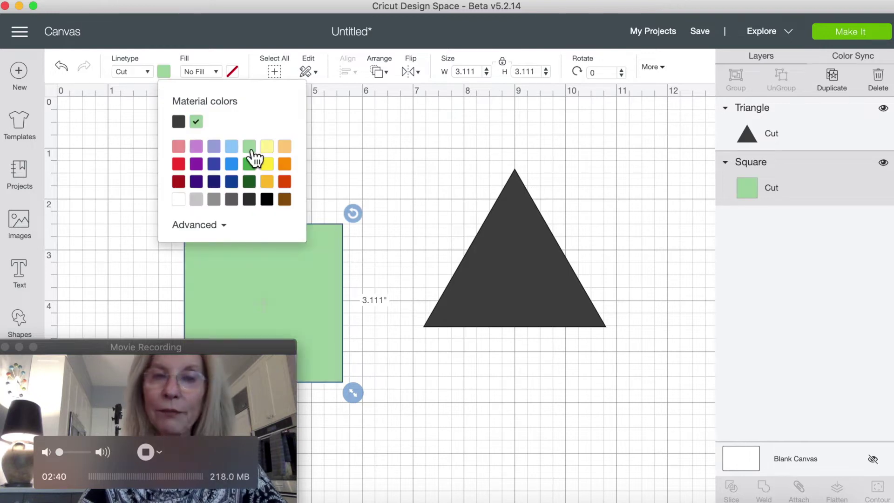
Step: Place the square right of the triangle and reshape it unevenly to 2.389 × 2.722 inches
drag(309, 287, 409, 251)
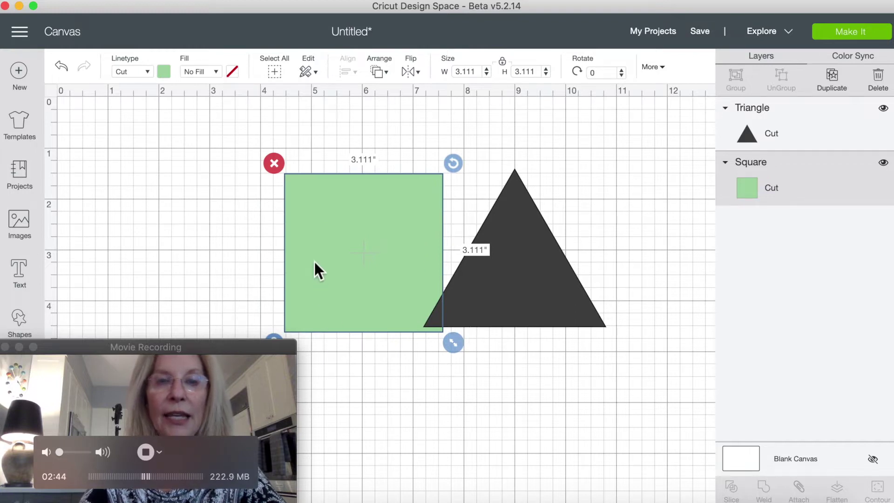
drag(315, 261, 574, 275)
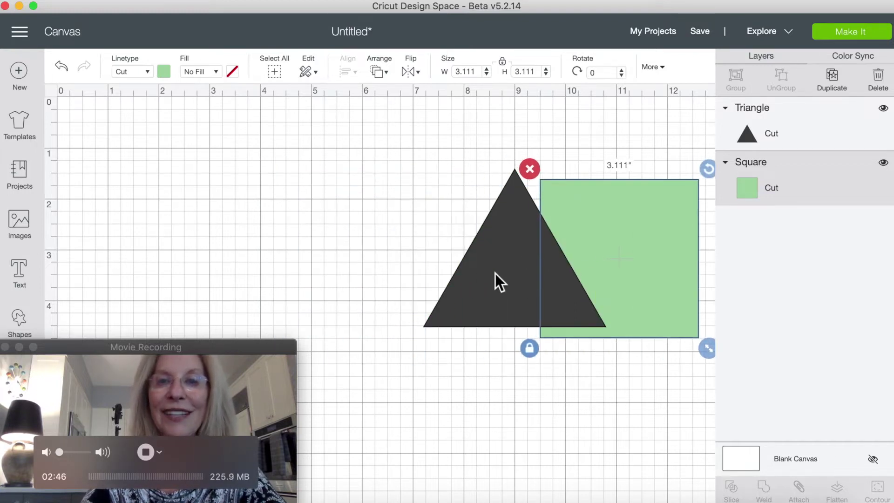
drag(497, 281, 302, 218)
drag(629, 232, 537, 245)
click(438, 361)
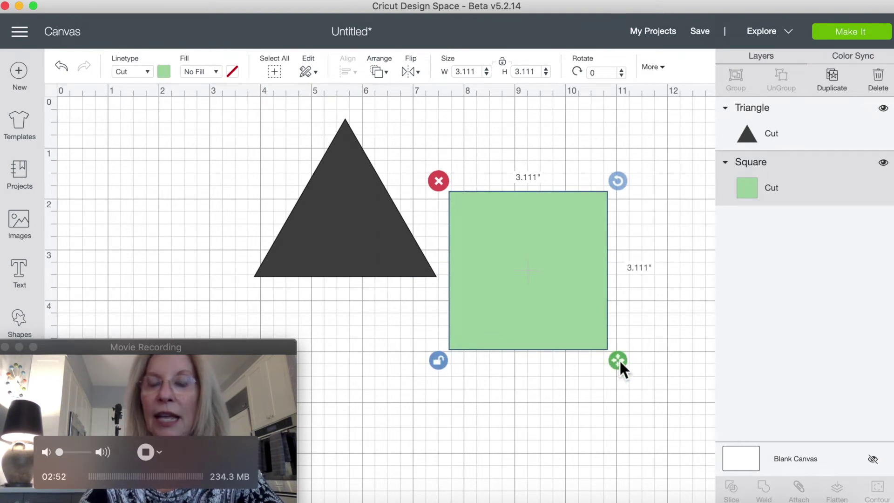
drag(618, 357, 582, 339)
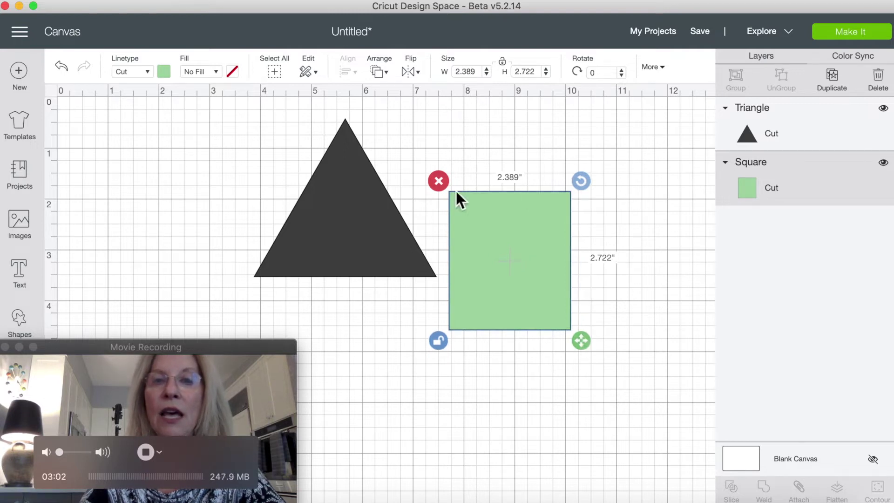
click(438, 340)
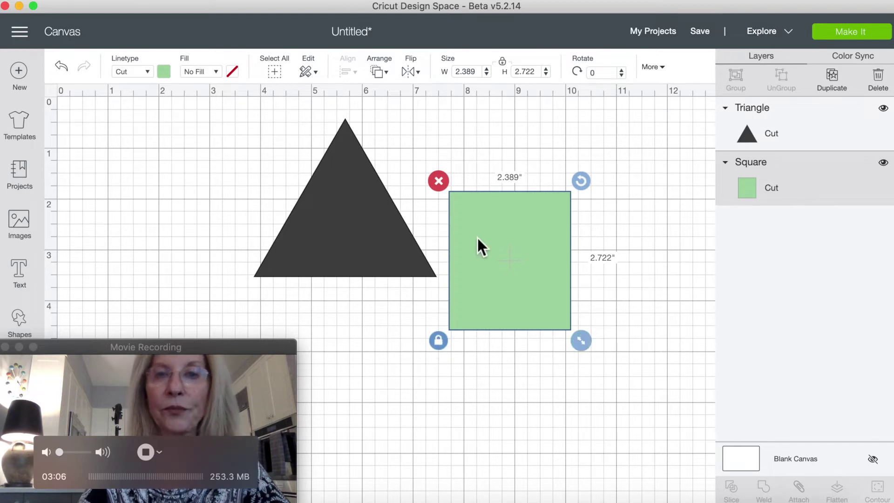
Step: Overlap the triangle on the green rectangle's right side, tilted to about 320°, with both shapes selected
drag(480, 238, 476, 345)
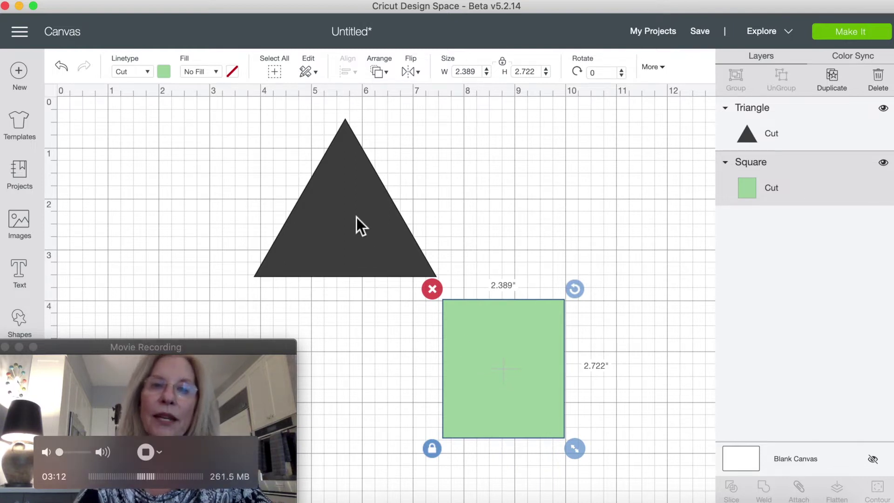
drag(349, 210, 628, 393)
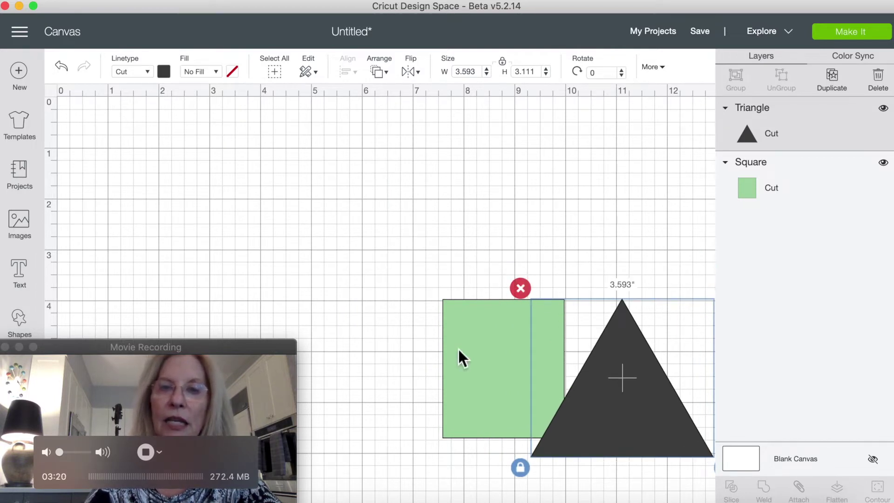
drag(458, 349, 387, 207)
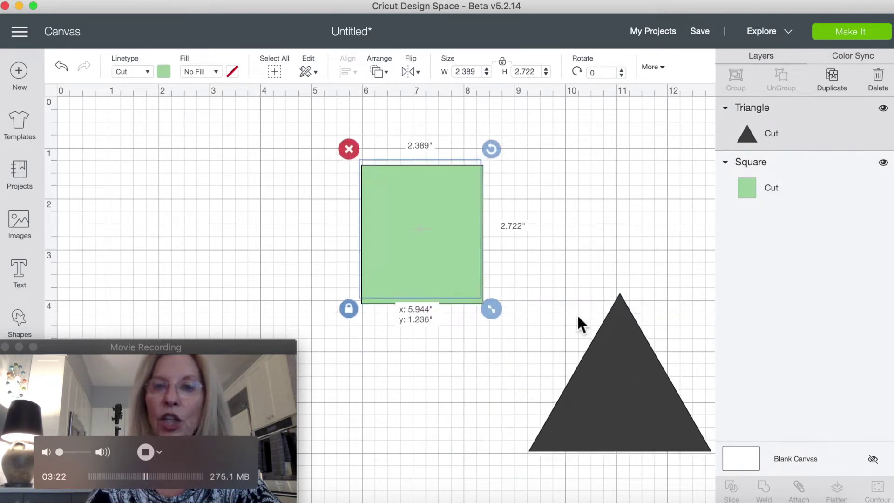
drag(613, 350, 524, 263)
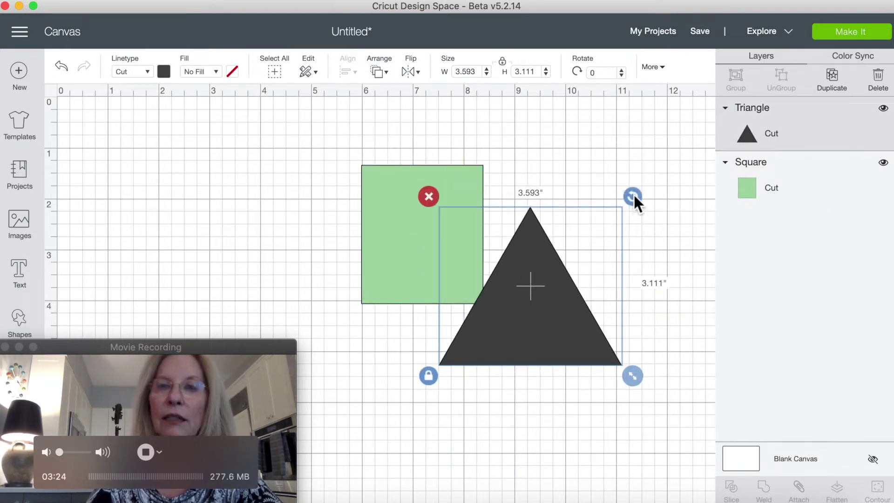
drag(633, 198, 577, 170)
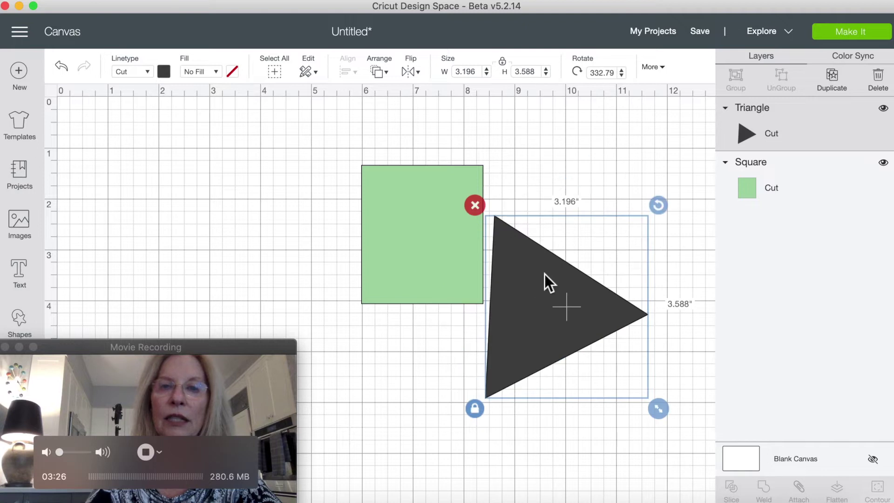
drag(543, 273, 538, 205)
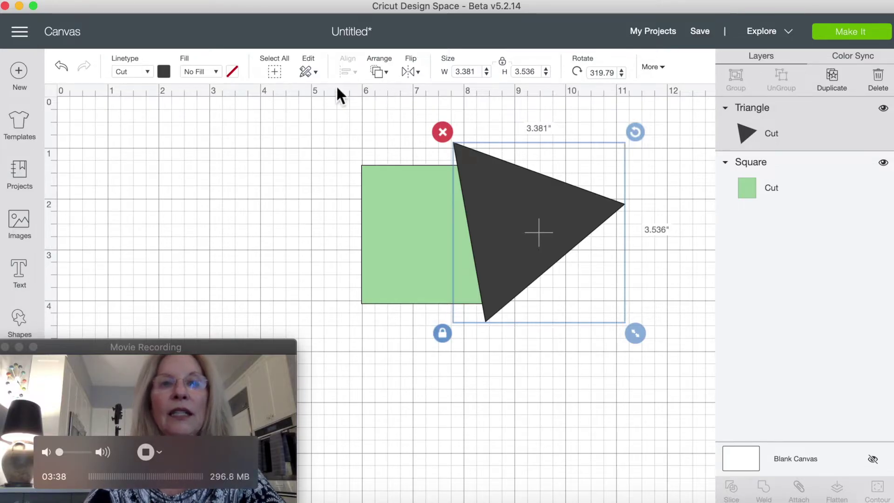
click(275, 72)
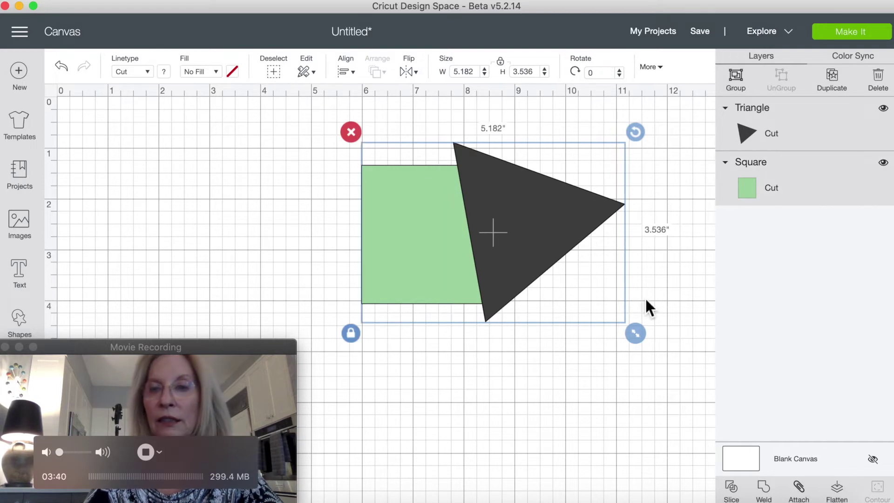
Step: Slice the rectangle with the triangle and delete the dark and green slivers, keeping the slanted green piece
click(731, 486)
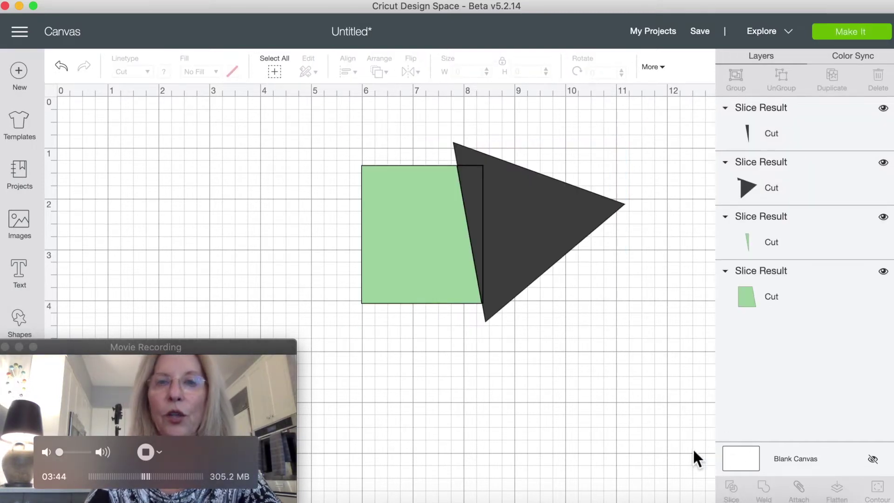
drag(517, 219, 575, 378)
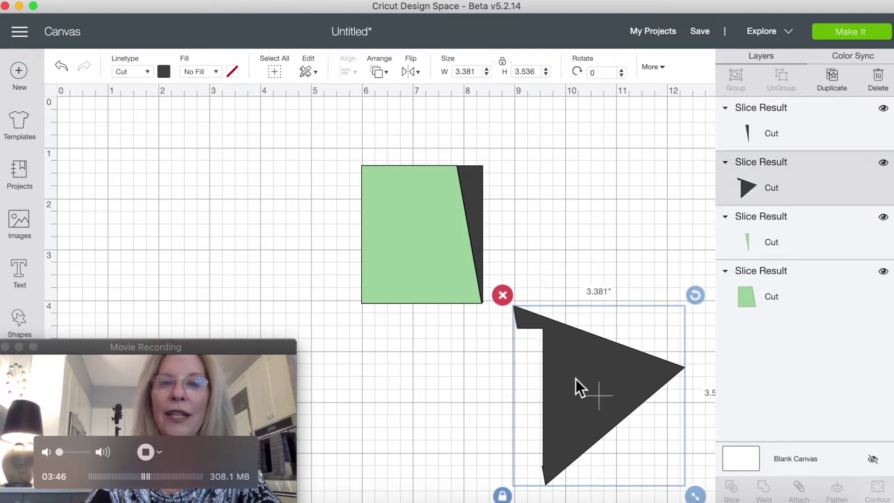
drag(465, 188, 546, 163)
key(Delete)
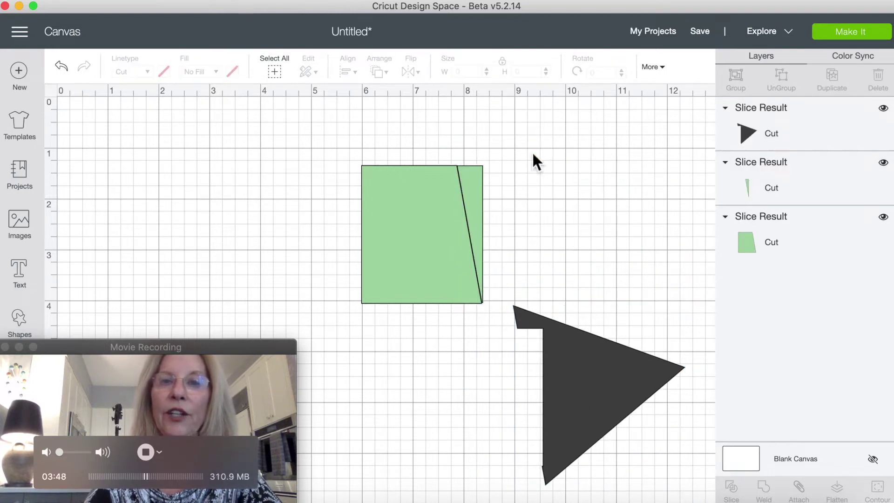
drag(475, 182, 553, 180)
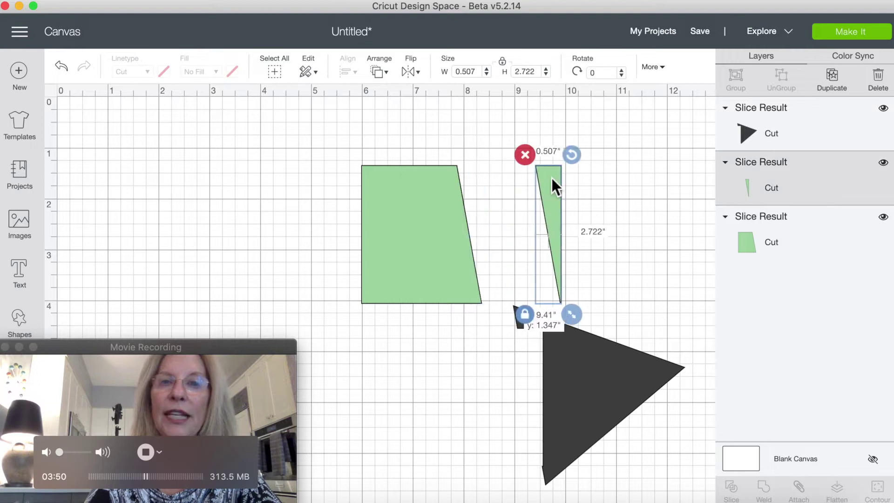
click(526, 152)
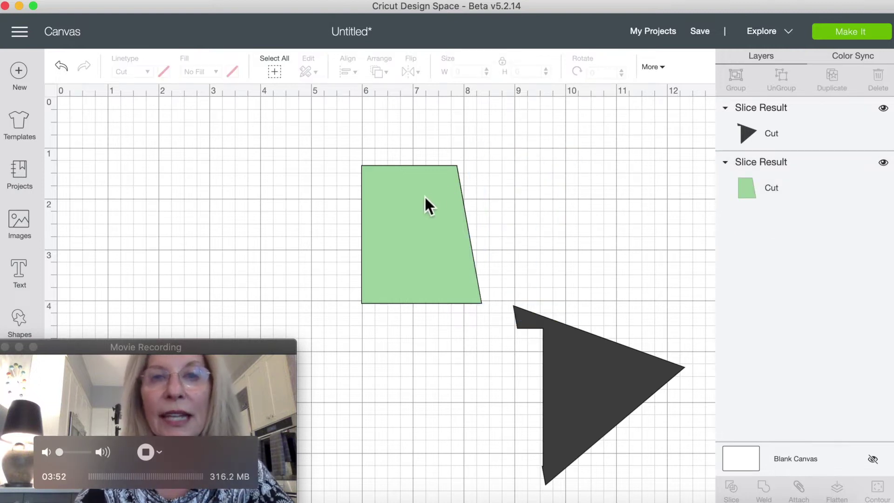
drag(423, 196, 420, 229)
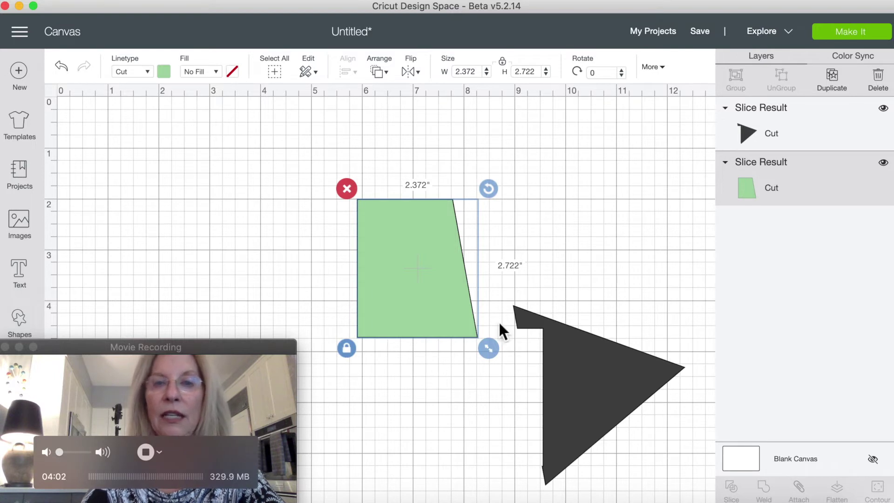
Step: Enlarge the dark triangle to about 4.269 × 4.003 and angle it to 332.07° across the trapezoid's left side
drag(412, 251, 562, 253)
drag(566, 361, 486, 183)
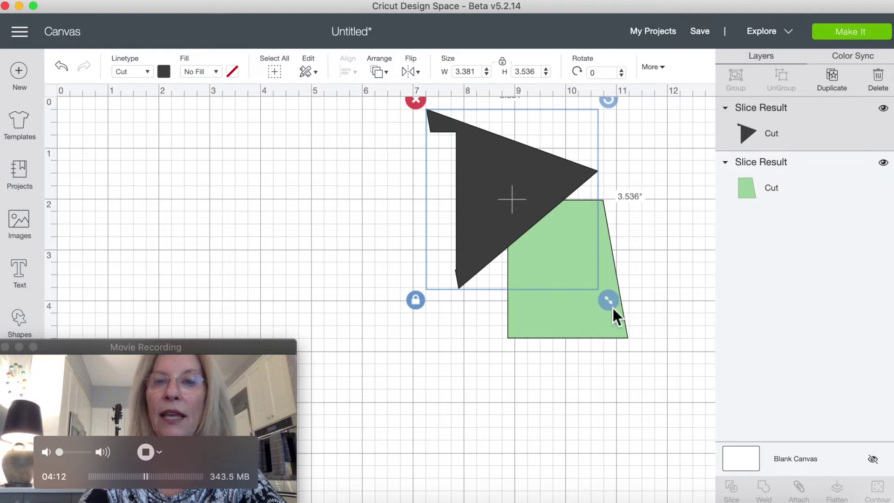
drag(610, 293, 645, 342)
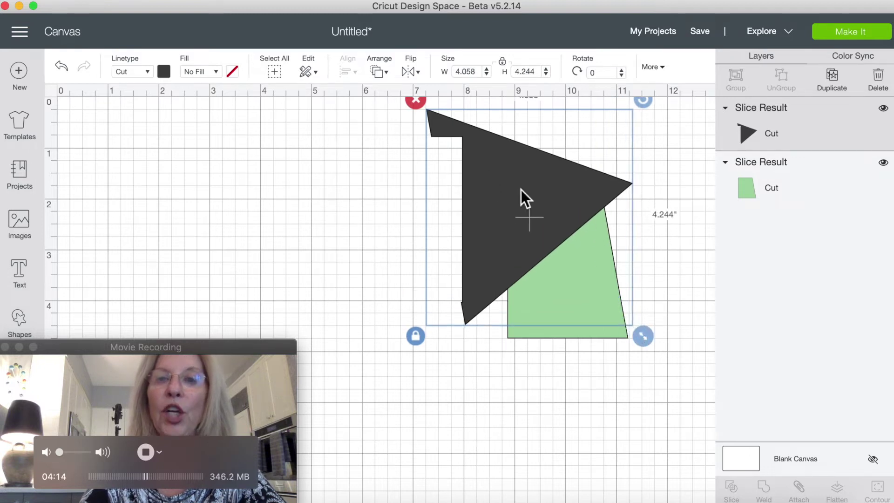
drag(521, 188, 523, 219)
drag(646, 124, 595, 100)
drag(573, 201, 518, 204)
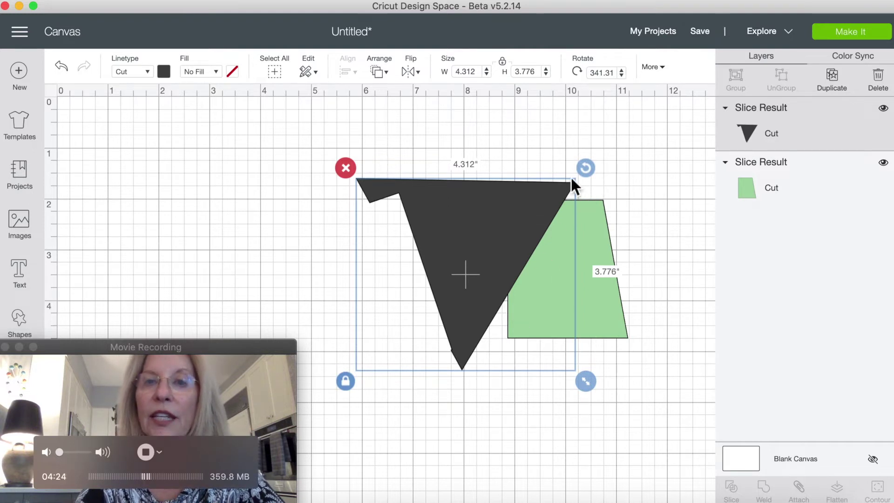
drag(585, 161, 538, 169)
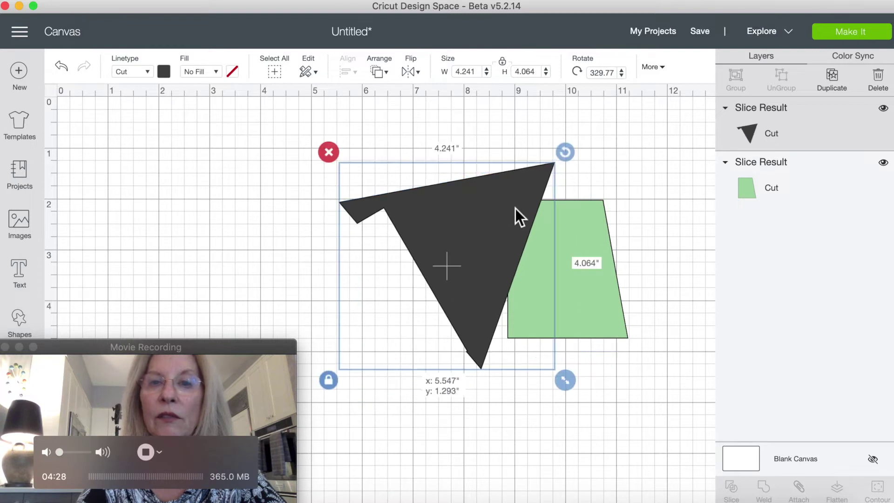
drag(515, 208, 530, 206)
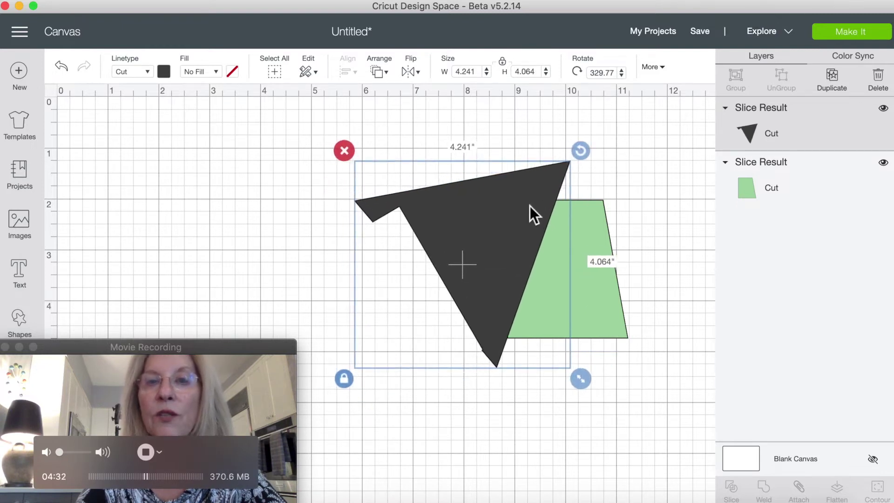
drag(578, 150, 586, 159)
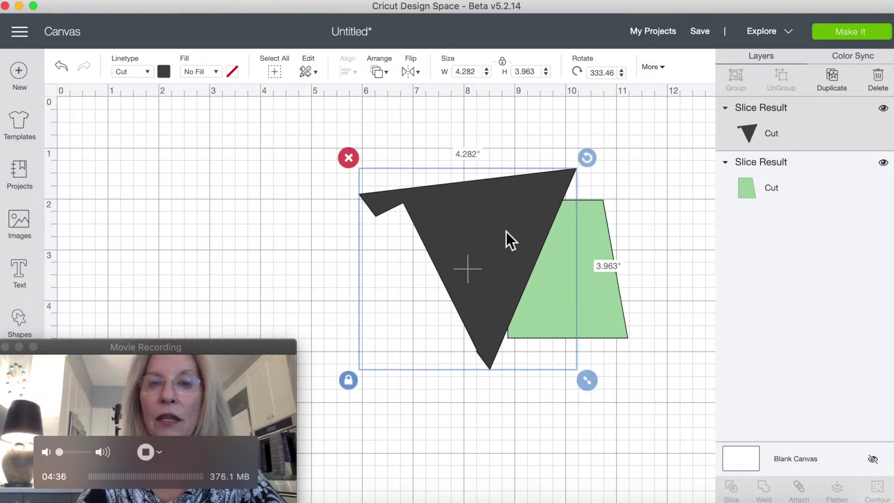
drag(507, 231, 512, 231)
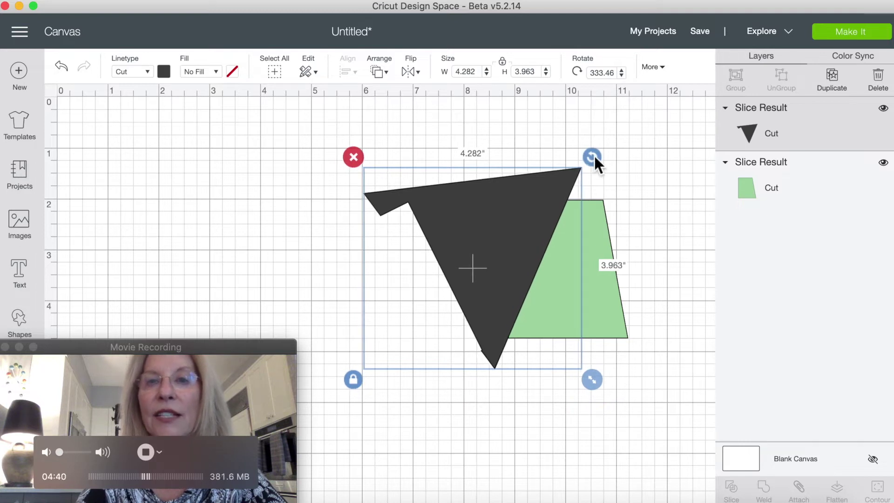
drag(594, 155, 590, 152)
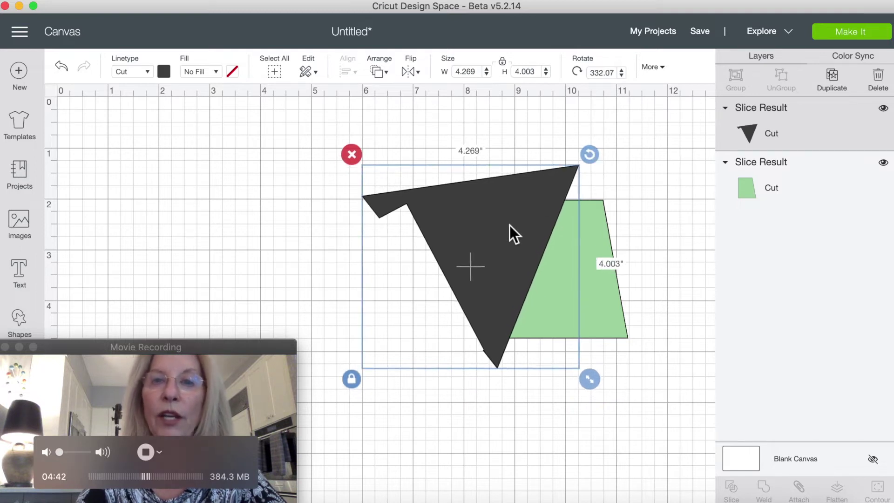
click(276, 72)
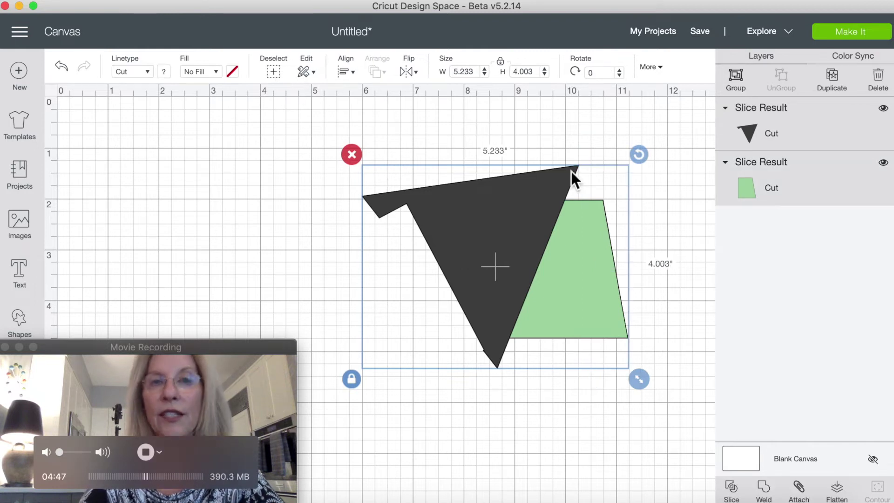
Step: Slice again, delete both dark pieces and the green sliver, and size the trapezoid to 2.332 × 2.75 inches
click(732, 486)
drag(457, 218, 303, 175)
click(206, 124)
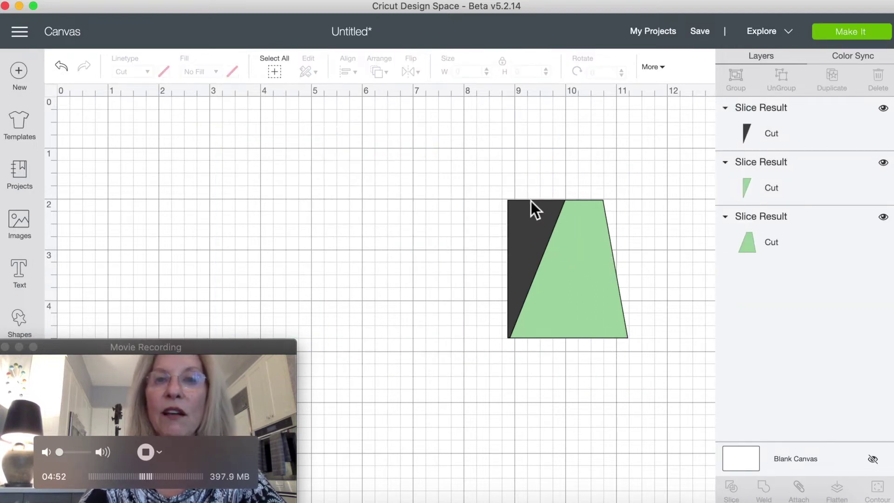
drag(531, 200, 397, 200)
click(368, 186)
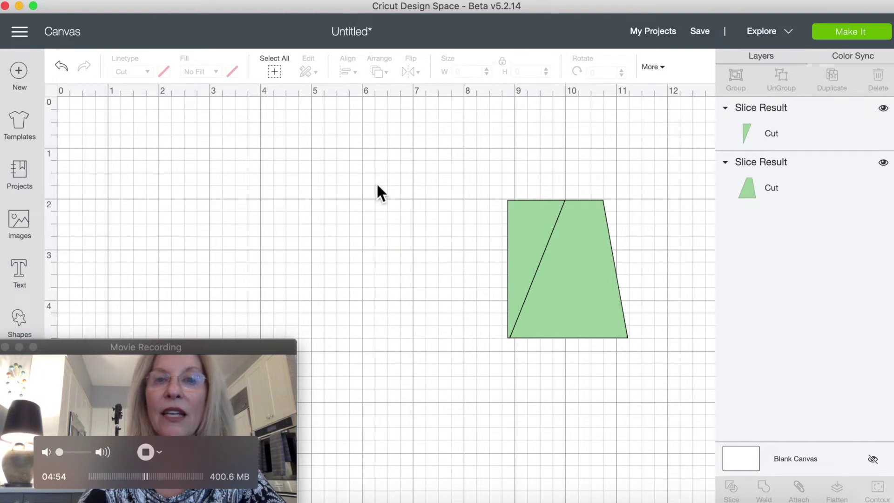
drag(527, 215, 314, 203)
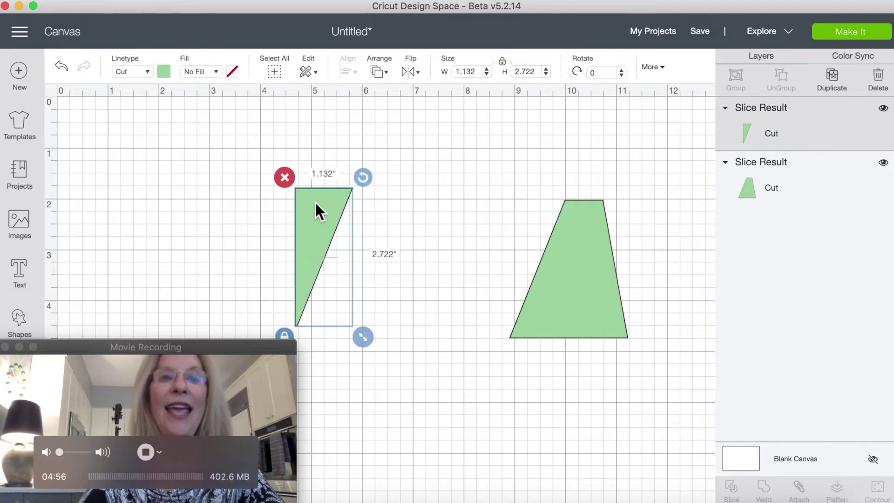
click(284, 172)
drag(571, 257, 484, 250)
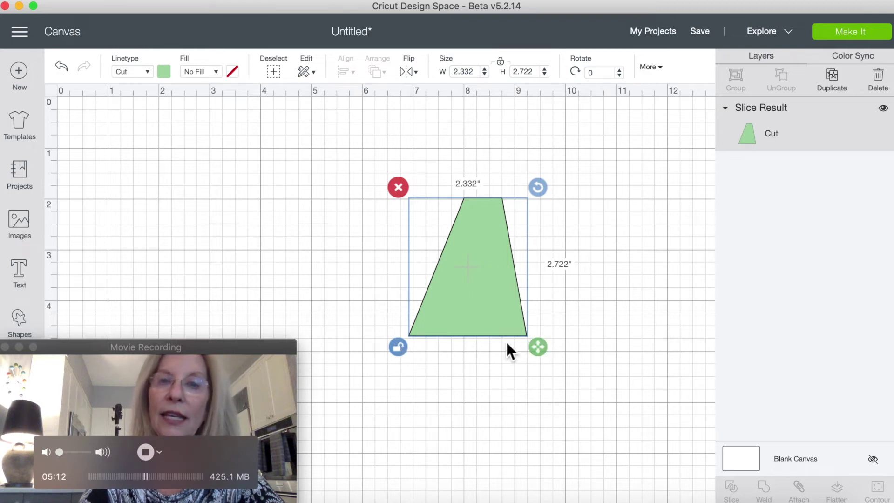
drag(541, 343, 541, 347)
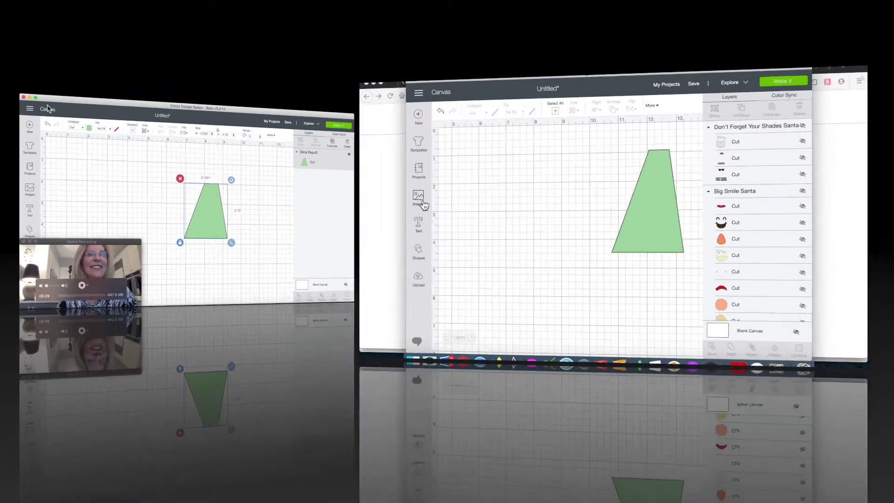
Step: Search images for 'santa hat' and insert the Santa hat with its Santa text image
click(421, 200)
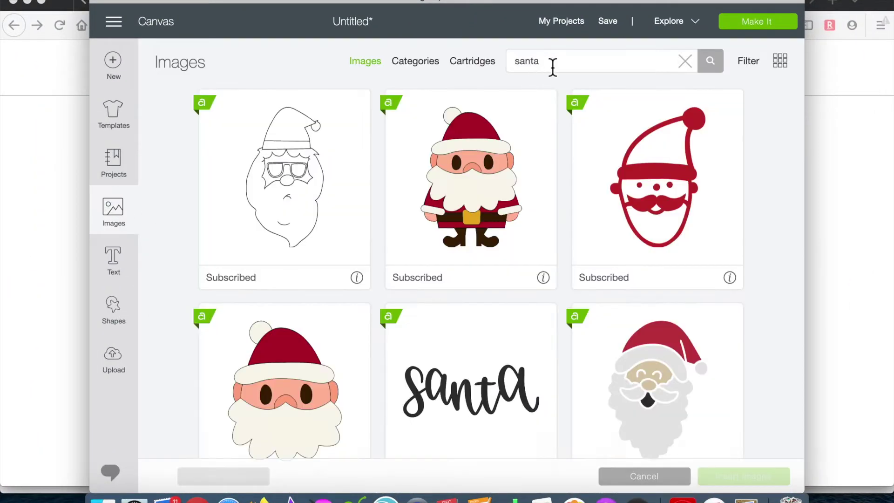
key(Return)
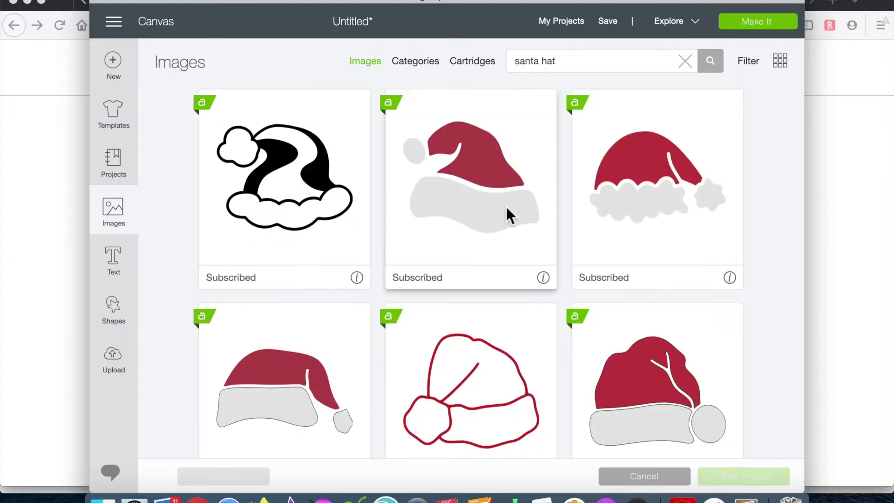
click(504, 214)
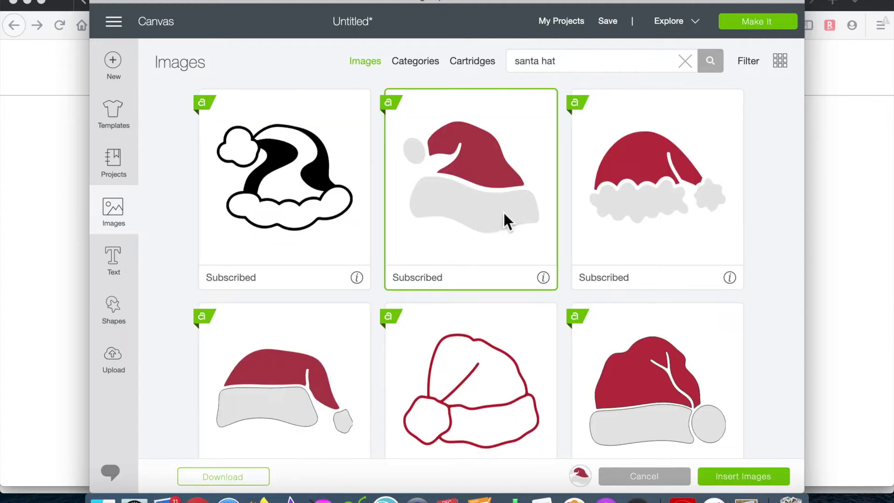
scroll(503, 210, down, 5)
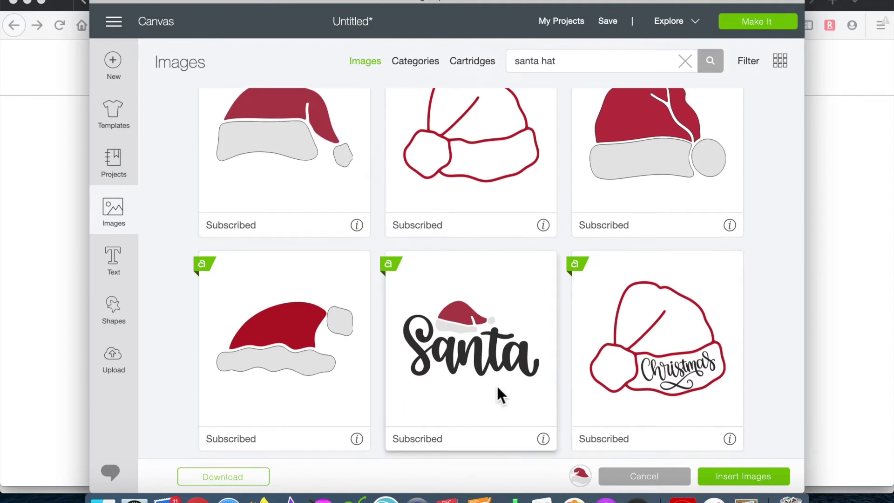
click(741, 476)
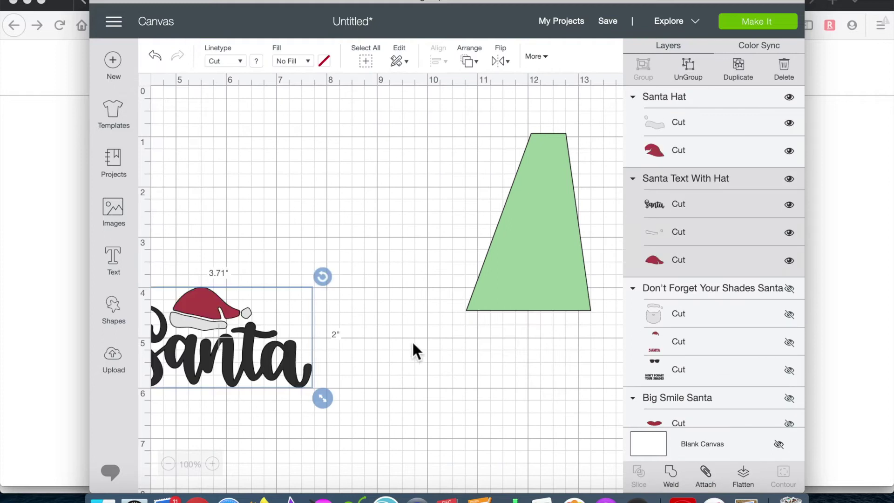
scroll(231, 323, left, 5)
scroll(349, 209, right, 1)
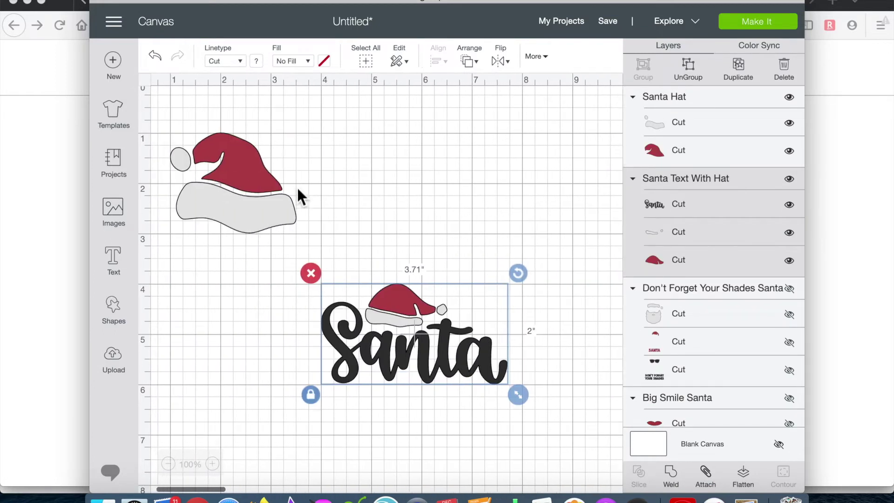
Step: Separate the hat from the Santa text image and hide the text layer
drag(299, 196, 489, 164)
click(403, 320)
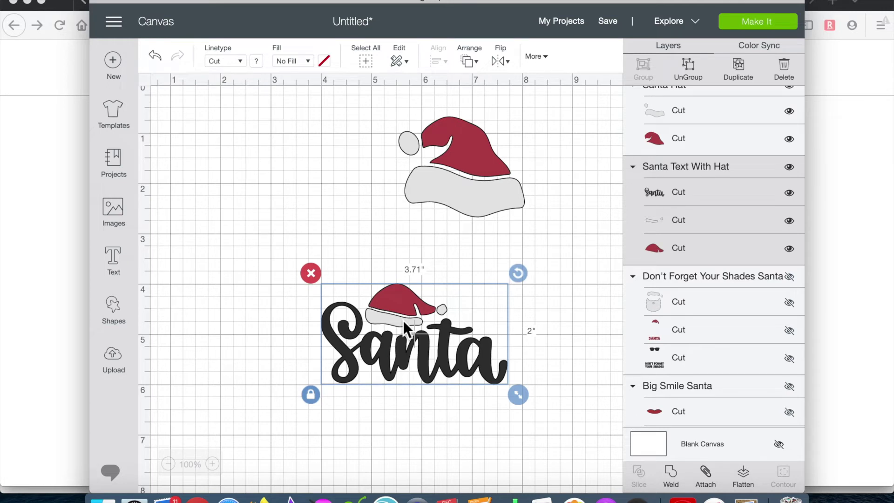
click(789, 166)
scroll(499, 197, right, 6)
Step: Mirror the hat horizontally, shrink it to about 1.07 inches wide, and set it atop the trapezoid
click(247, 145)
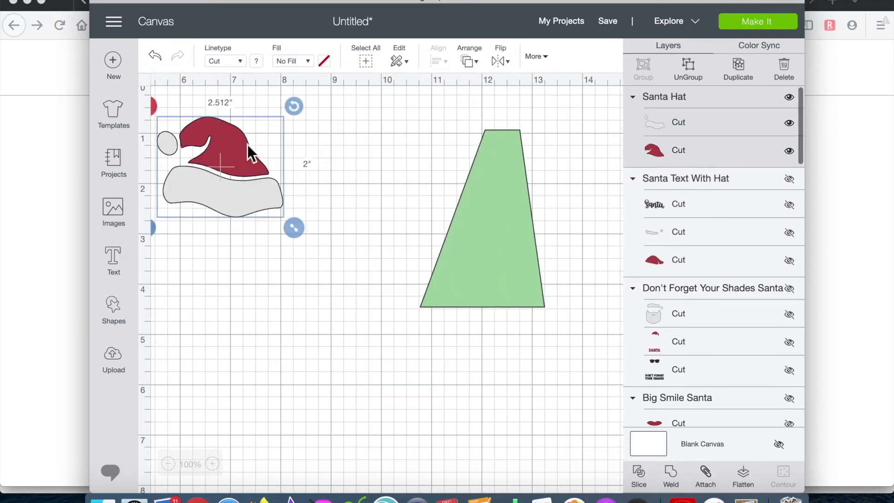
click(507, 62)
click(525, 86)
drag(234, 164, 482, 182)
drag(548, 244, 479, 191)
drag(429, 150, 488, 163)
click(206, 82)
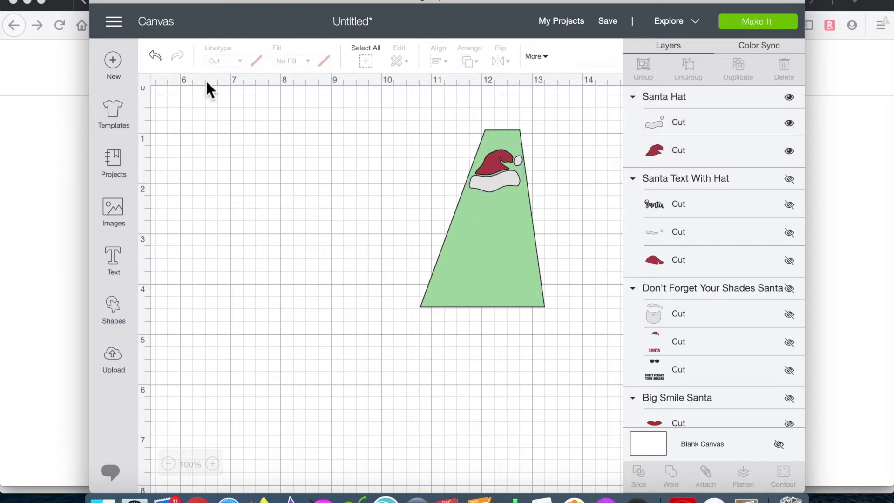
click(117, 263)
Step: Add the text 'Santa' in the Amarillo font
text(Santa)
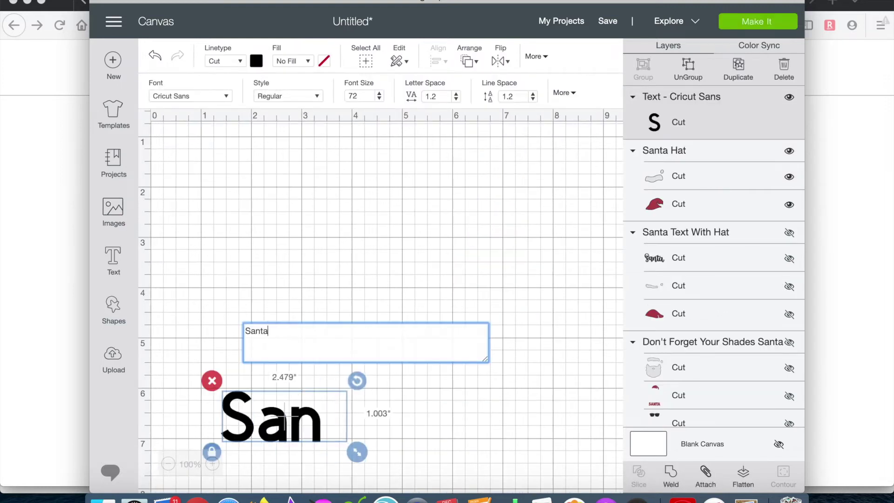
click(206, 105)
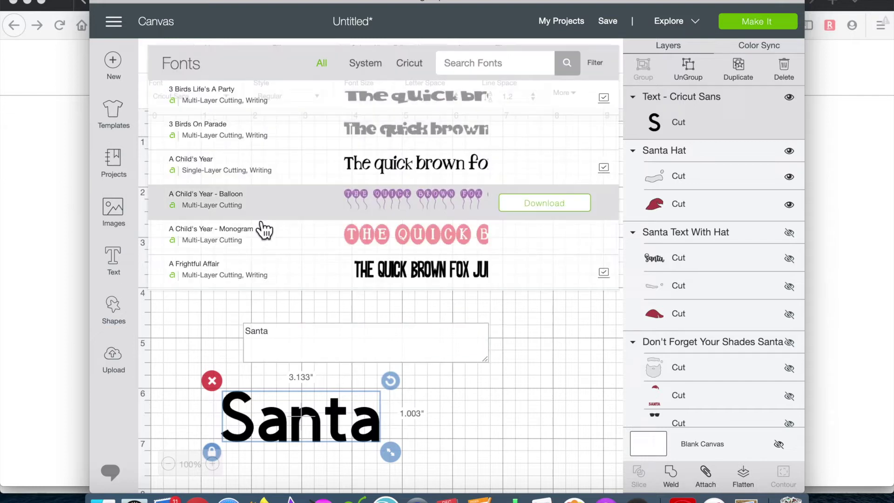
scroll(264, 229, down, 15)
scroll(263, 229, up, 5)
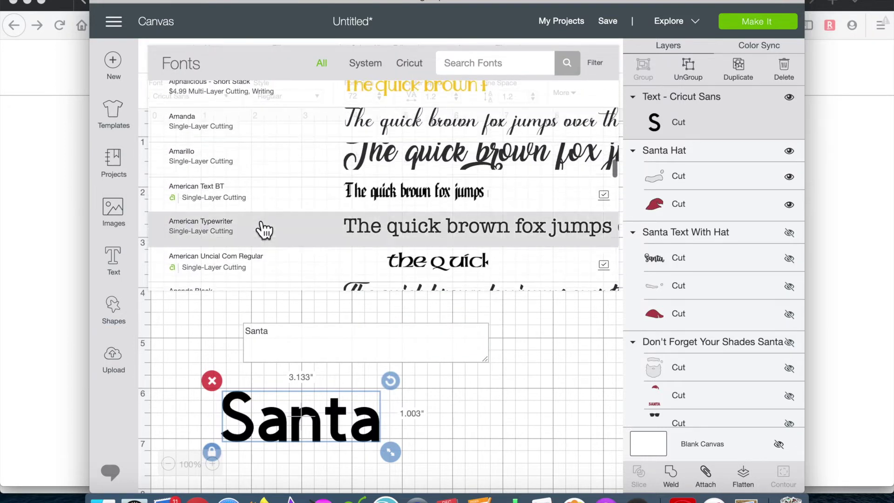
click(326, 148)
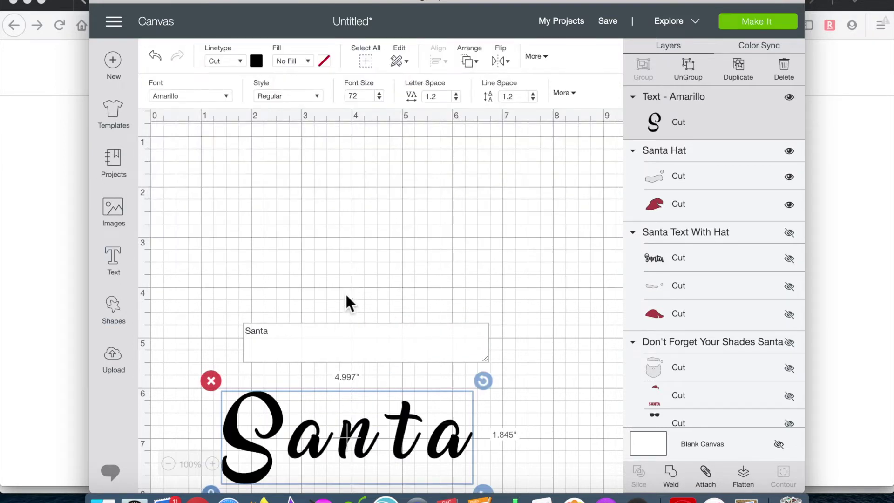
click(309, 445)
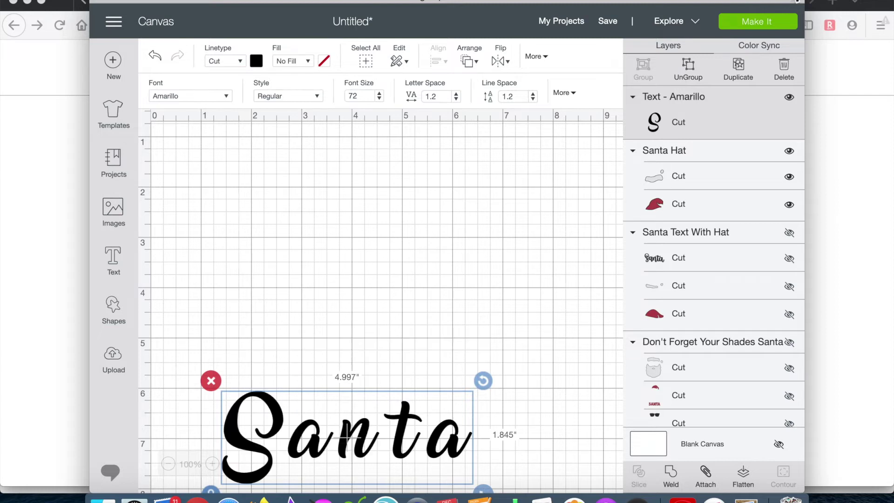
Step: Ungroup 'Santa' and move the letters closer together
click(698, 76)
scroll(387, 280, down, 3)
click(249, 313)
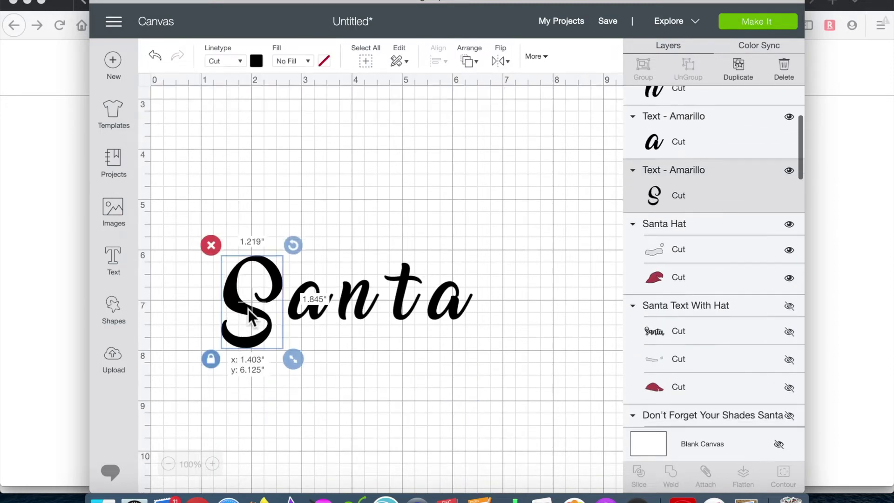
drag(299, 303, 295, 334)
drag(366, 308, 347, 331)
drag(403, 294, 358, 322)
drag(433, 307, 384, 339)
Step: Select all five Santa letters and attach them into one piece
click(256, 338)
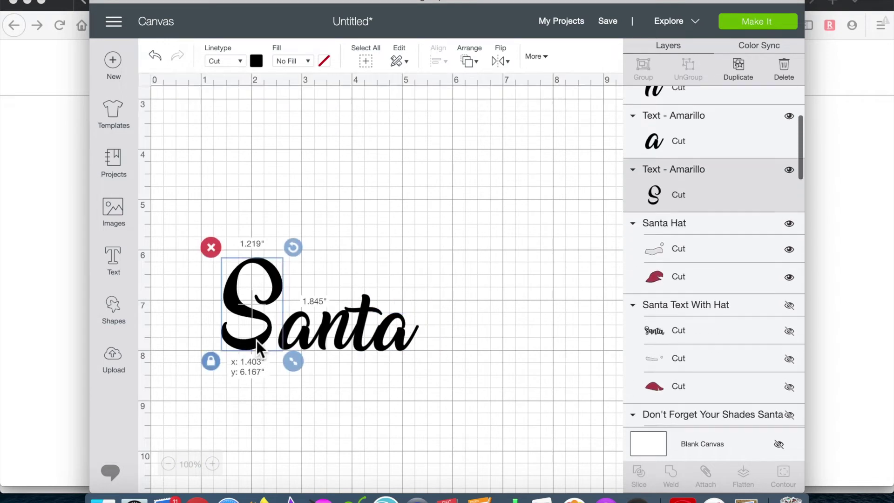
click(223, 236)
drag(223, 236, 458, 262)
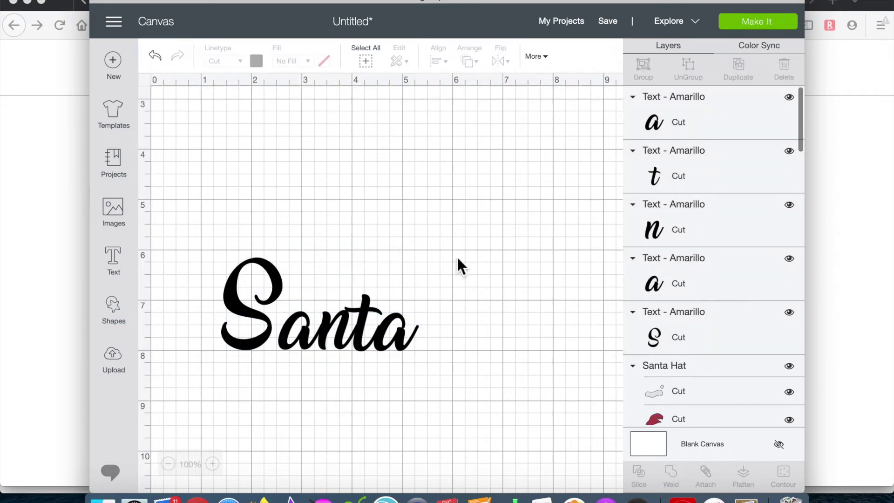
click(384, 345)
click(325, 387)
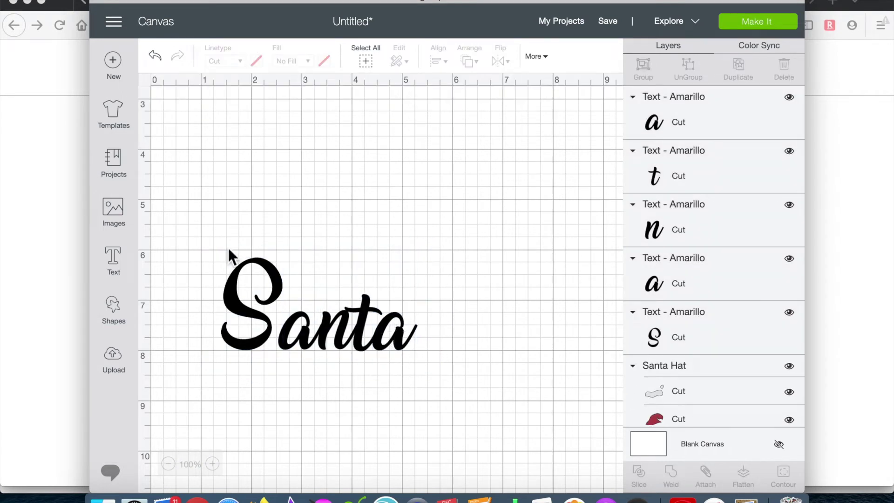
drag(226, 245, 435, 385)
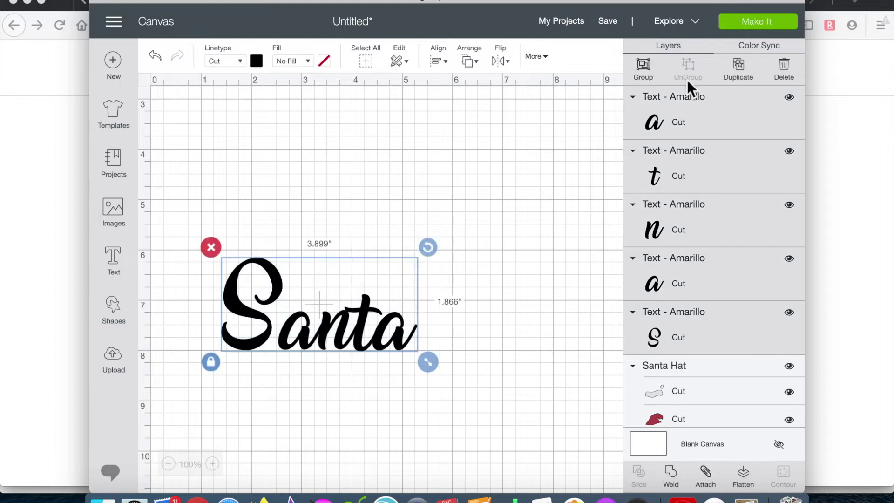
click(707, 474)
Step: Shrink 'Santa' to about 1.34 inches wide and place it on the green tag under the hat
scroll(465, 349, right, 5)
drag(326, 361, 231, 309)
drag(172, 279, 311, 234)
drag(206, 289, 395, 198)
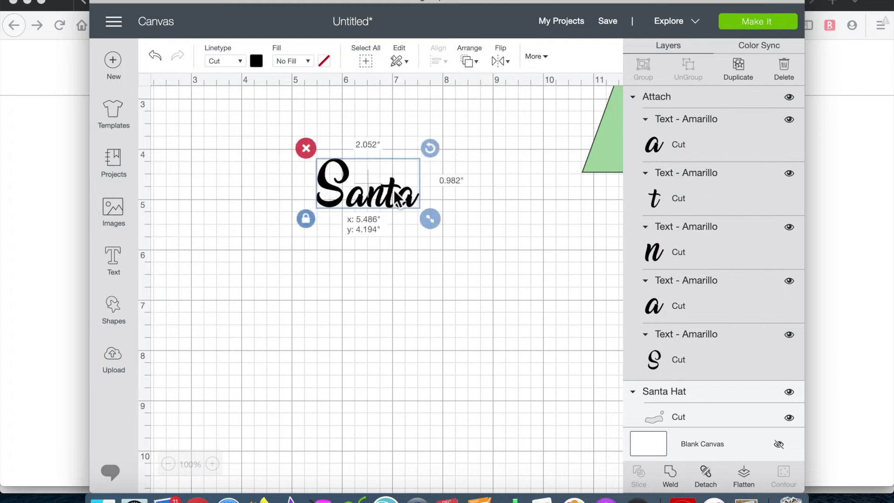
scroll(392, 270, up, 5)
scroll(391, 270, right, 4)
drag(352, 336, 529, 217)
click(276, 299)
drag(571, 238, 576, 237)
click(362, 243)
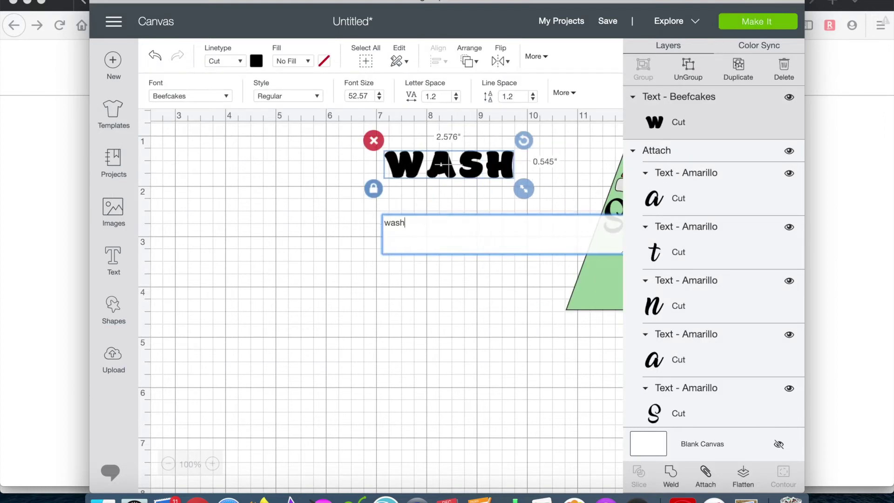
Step: Edit the 'WASH YOUR' text so it reads just 'WASH'
text(your)
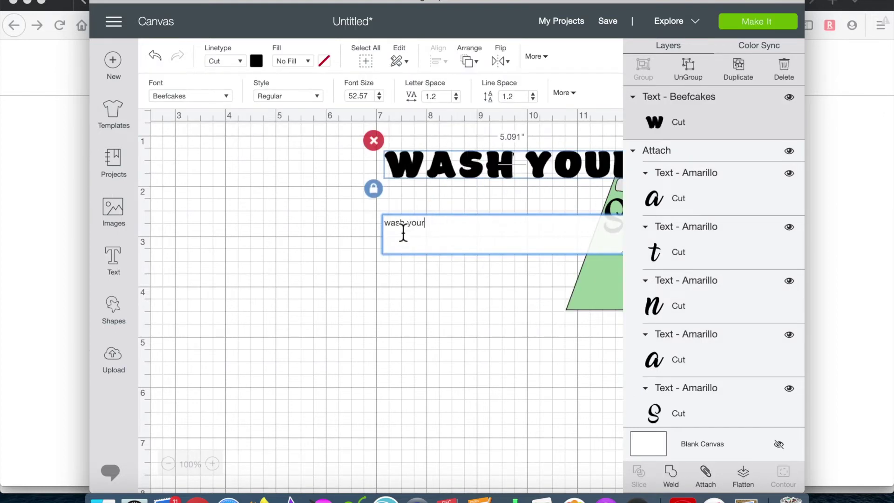
click(342, 292)
scroll(465, 192, right, 5)
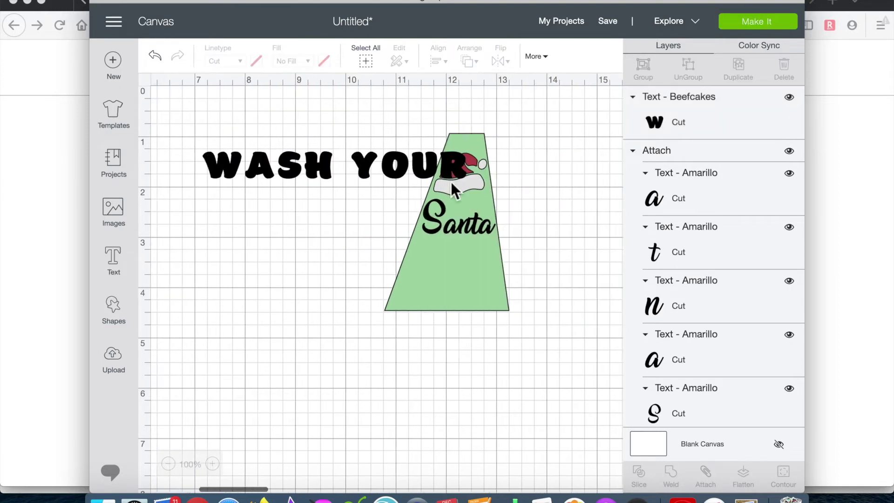
double_click(399, 170)
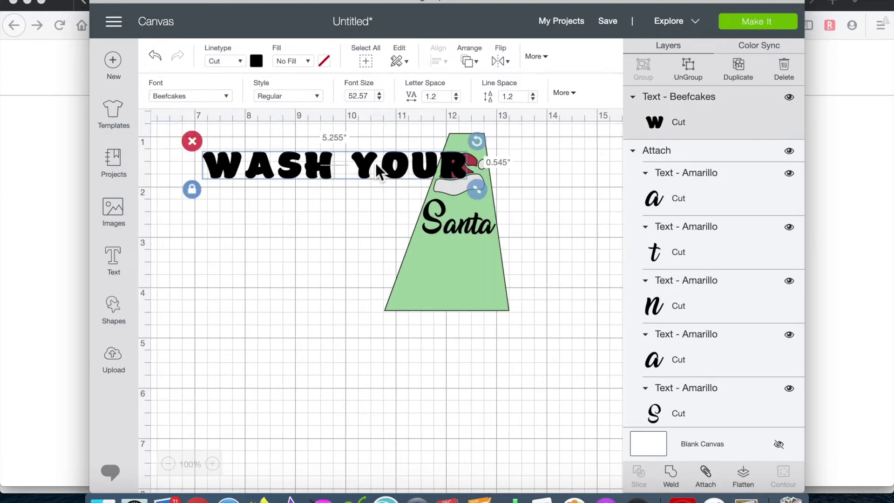
key(BackSpace)
key(BackSpace)
click(255, 279)
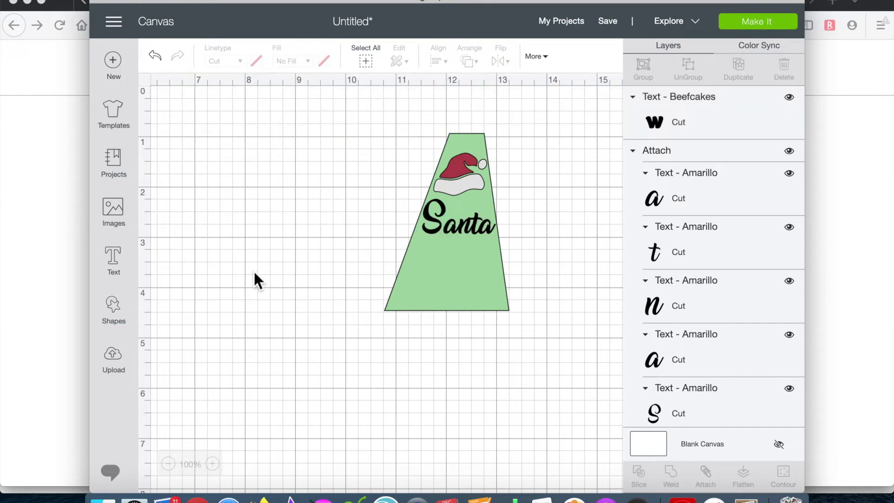
Step: Shrink 'WASH' to about 1.84 inches wide and place it on the green tag
drag(261, 164, 454, 273)
drag(537, 294, 499, 286)
drag(442, 265, 452, 268)
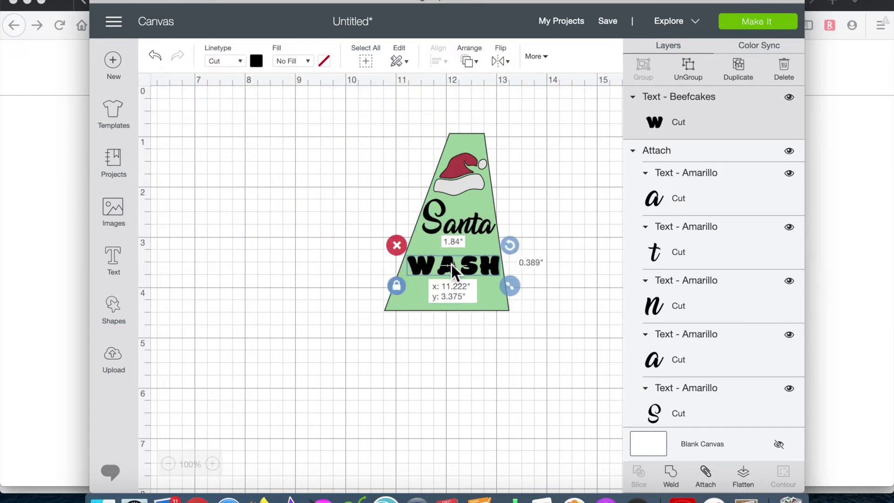
click(120, 311)
click(259, 164)
Step: Add the text 'says' in Brewery No 2 Paneuropean Medium
click(120, 265)
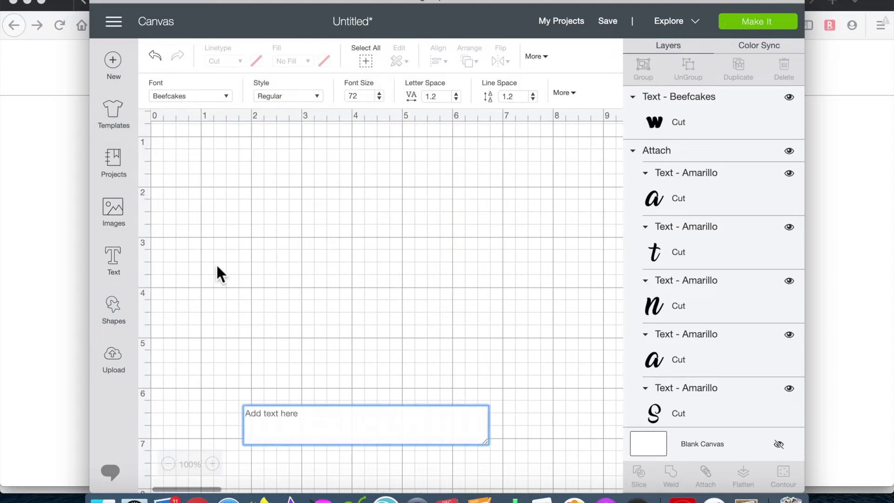
text(says)
click(205, 99)
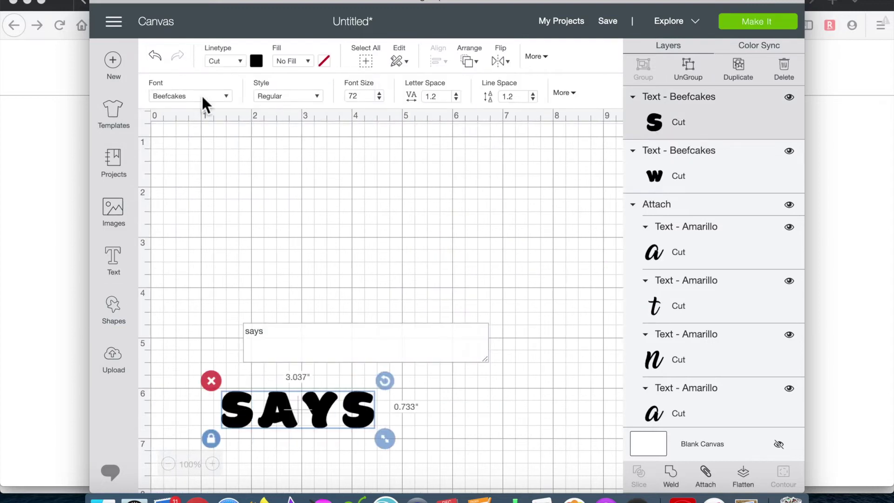
scroll(221, 235, down, 5)
scroll(221, 235, down, 5)
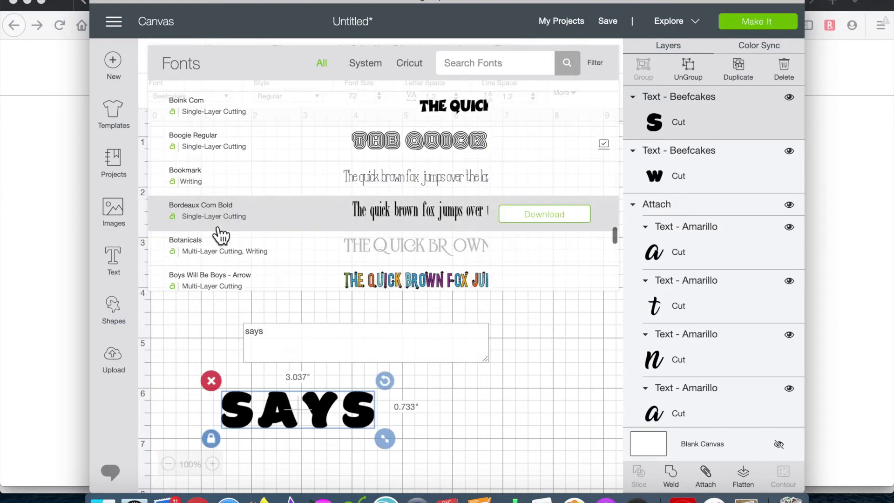
scroll(221, 235, down, 5)
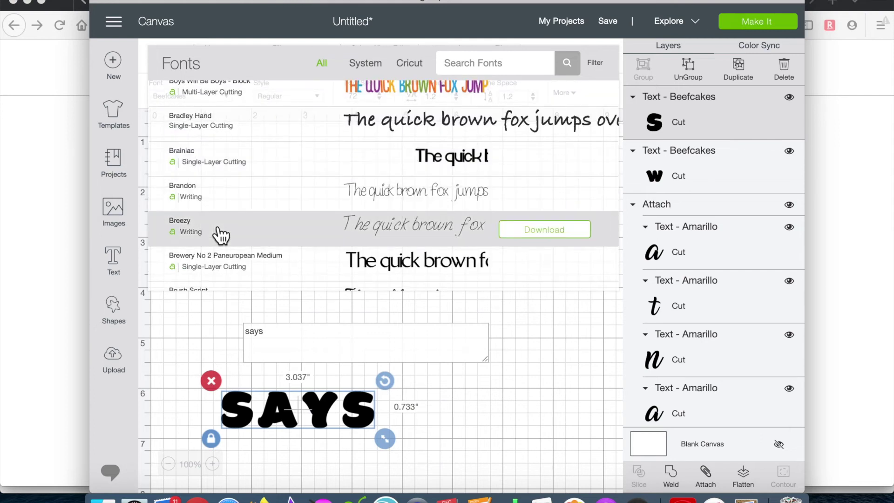
scroll(221, 235, down, 1)
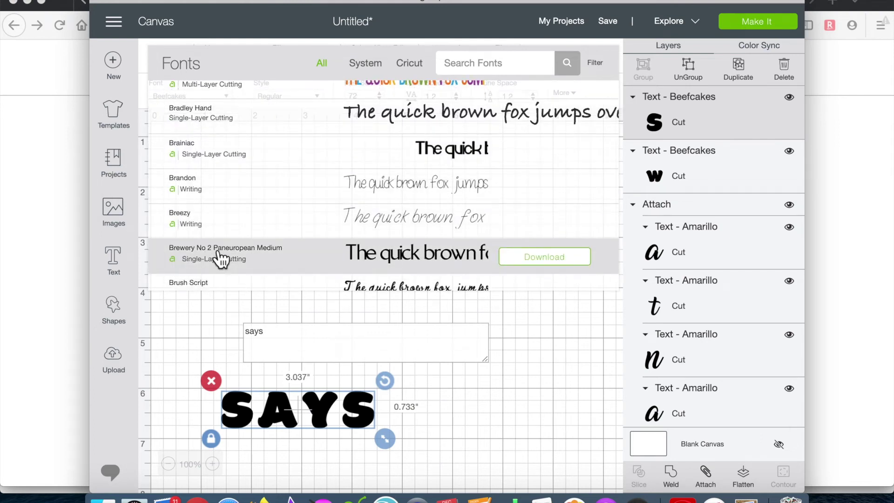
click(219, 257)
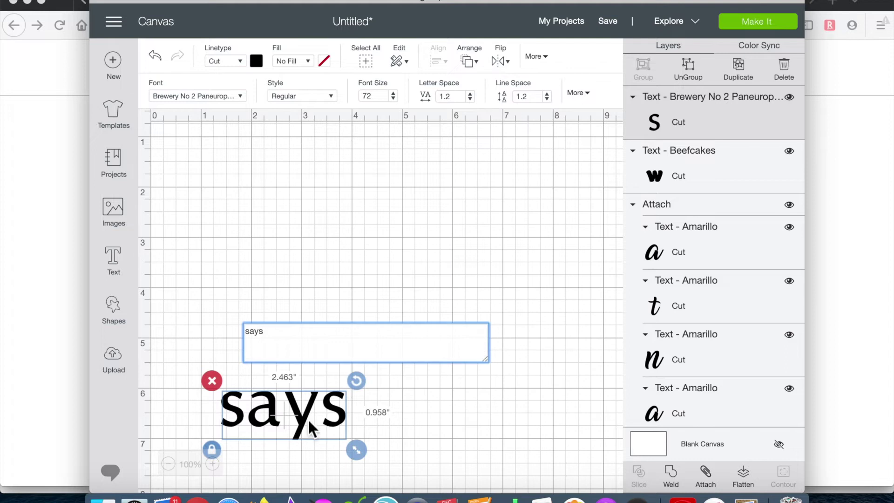
Step: Place 'says' at about 1.74 inches wide between Santa and WASH, lowering WASH to the tag's bottom
drag(308, 418, 467, 214)
scroll(339, 312, right, 10)
scroll(340, 312, left, 5)
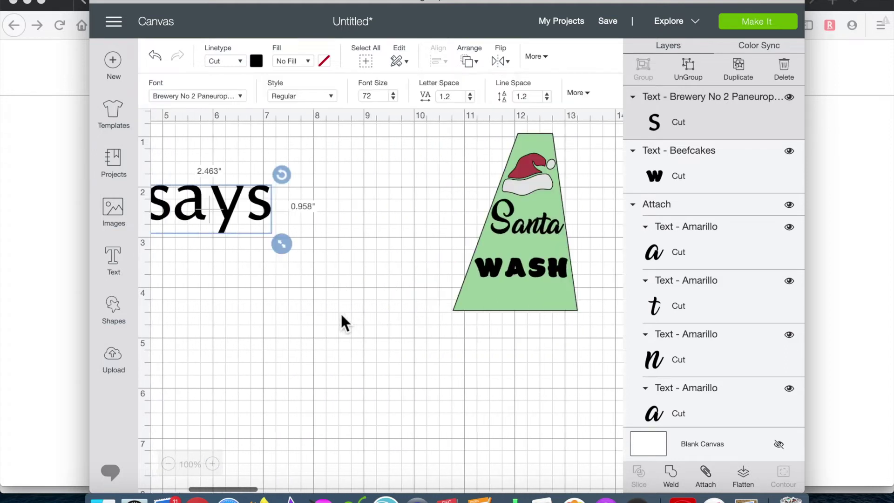
drag(269, 243, 496, 248)
drag(520, 282, 509, 306)
click(509, 248)
drag(530, 267, 565, 277)
Step: Nudge the green tree shape and 'says' slightly into position
drag(509, 300, 507, 293)
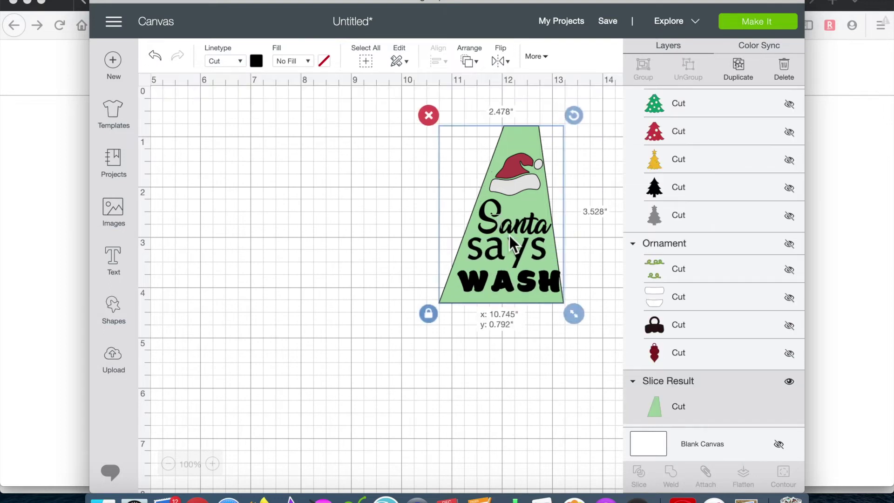
drag(511, 255, 514, 255)
click(478, 315)
click(506, 228)
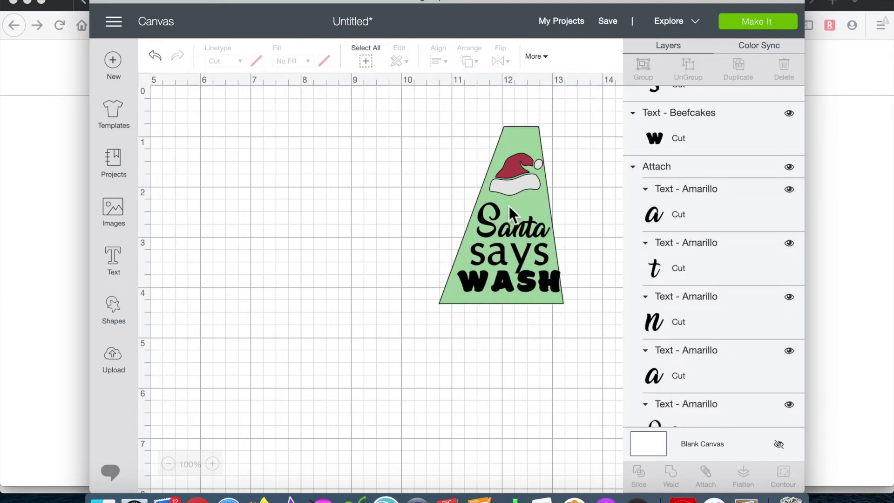
click(518, 176)
click(371, 355)
click(498, 279)
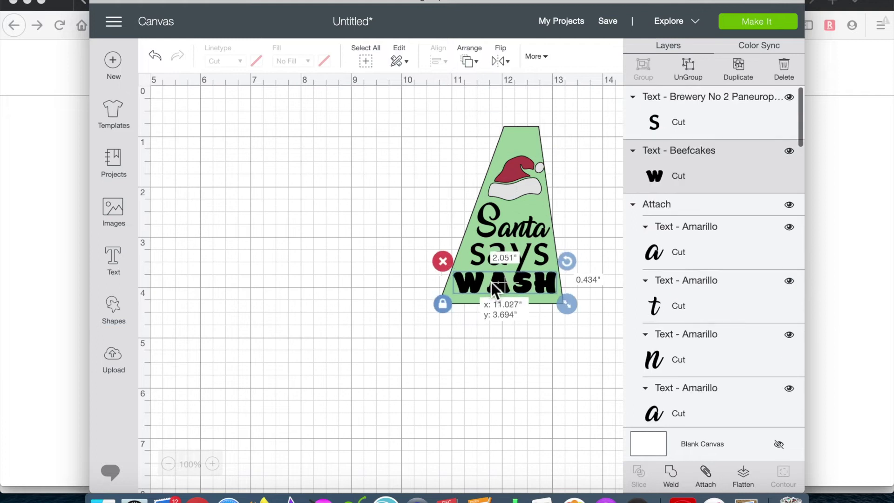
Step: Place the Santa hat just above Santa, undoing an accidental tilt
click(519, 184)
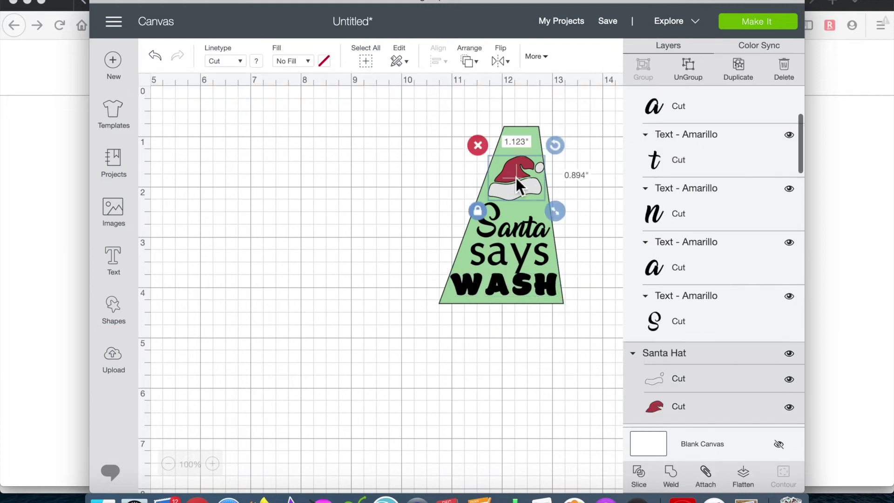
drag(521, 183, 524, 184)
click(339, 340)
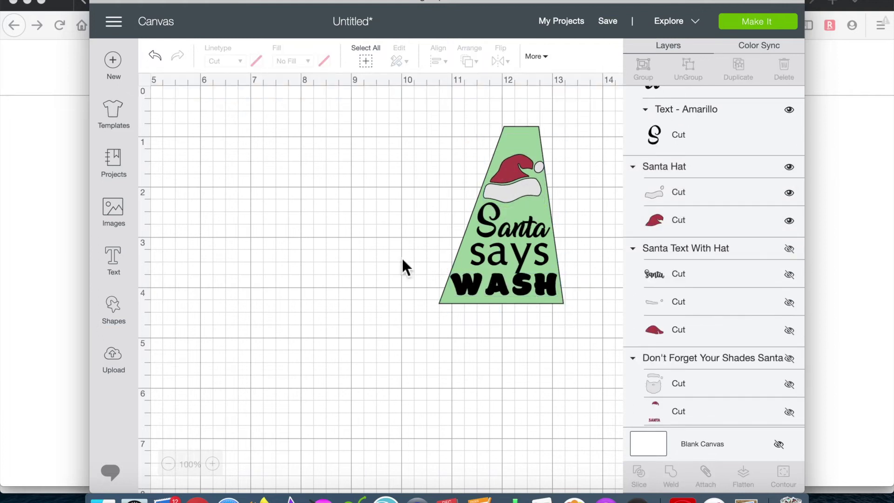
click(517, 193)
drag(556, 145, 564, 168)
key(ctrl+z)
drag(518, 186, 520, 200)
click(336, 233)
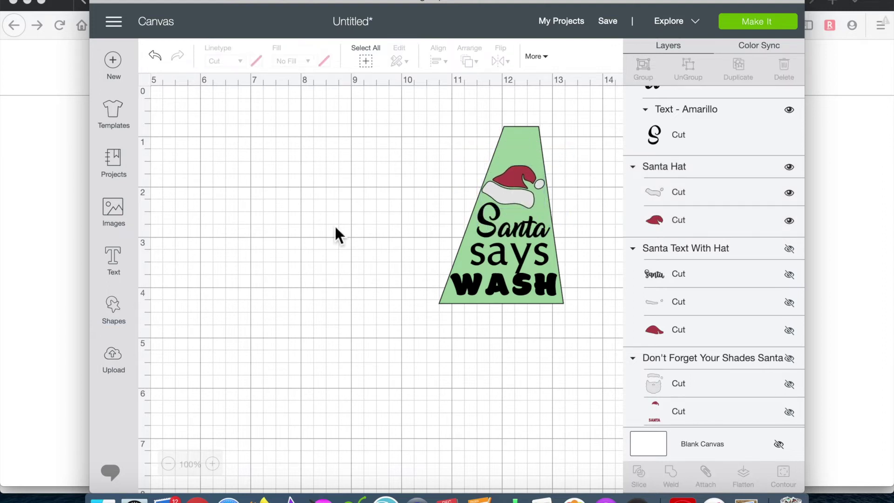
Step: Shift 'says' slightly left, unlock its proportions and stretch it to about 1.52 inches wide
click(499, 254)
click(401, 263)
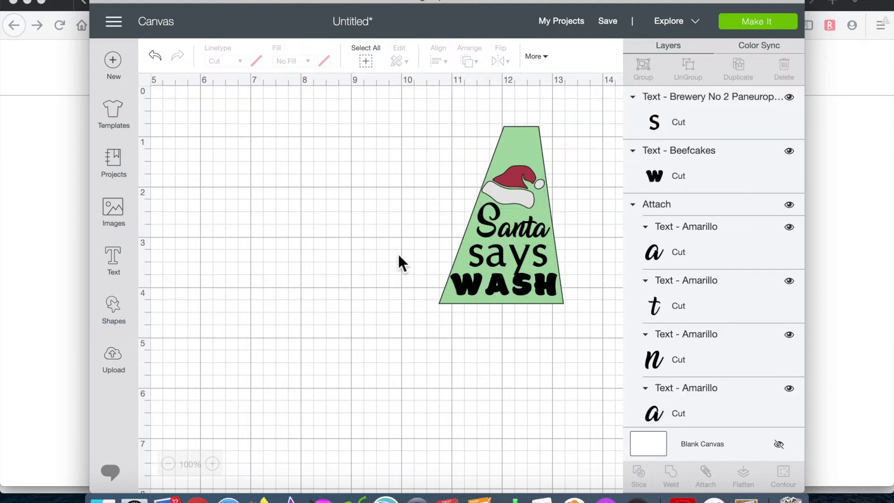
click(505, 235)
click(503, 247)
click(501, 255)
drag(502, 255, 496, 255)
click(457, 282)
drag(551, 281, 559, 280)
click(490, 323)
Step: Add '!' to the end of WASH so it reads 'WASH!'
double_click(504, 284)
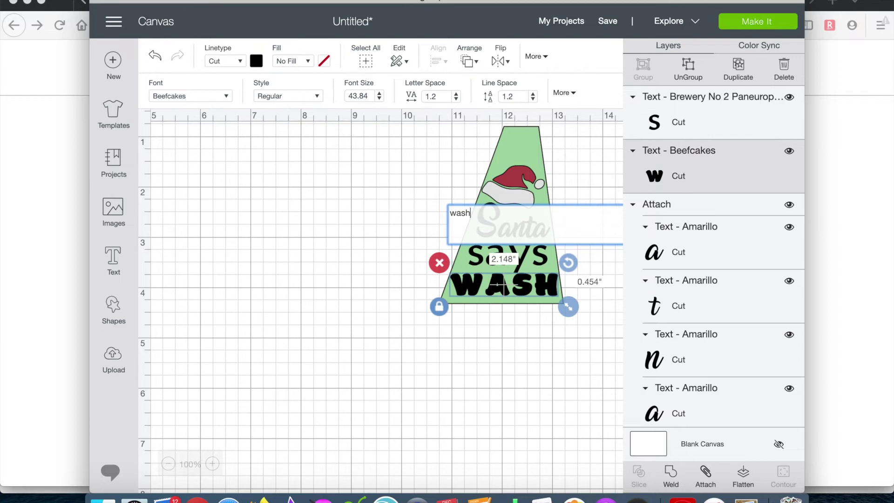
text(!)
click(573, 316)
click(505, 286)
click(571, 309)
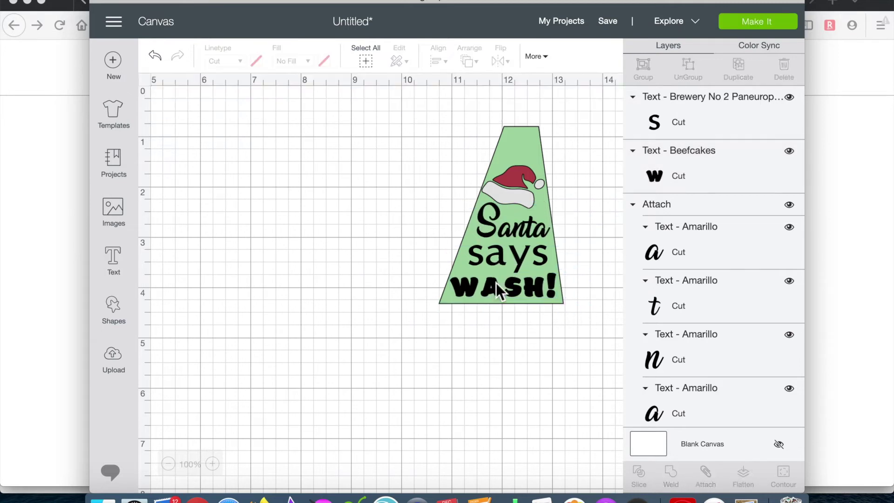
click(496, 283)
click(571, 312)
Step: Check the 'says' text and Santa hat, then select the green tree shape
click(521, 256)
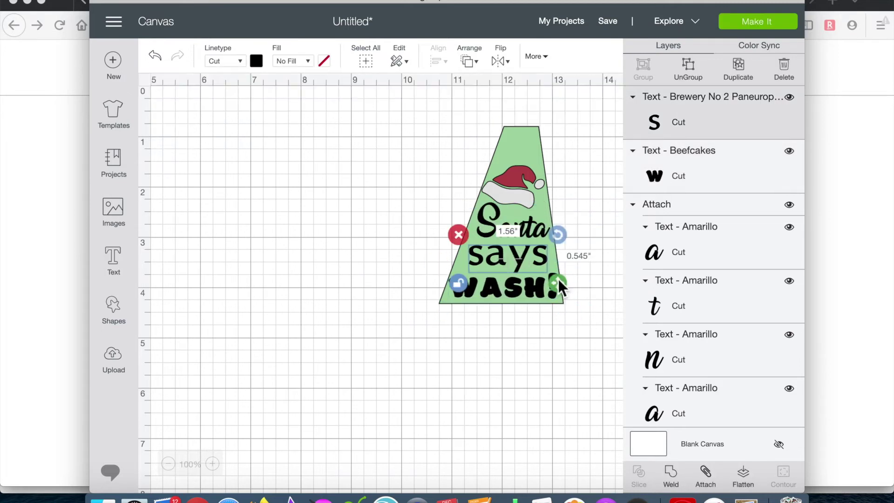
click(422, 372)
click(509, 262)
click(473, 309)
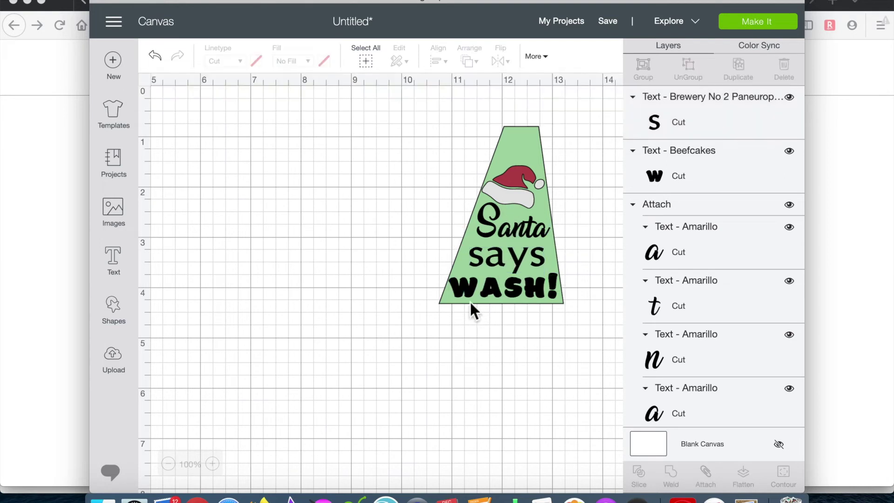
click(521, 200)
click(380, 349)
scroll(740, 355, down, 15)
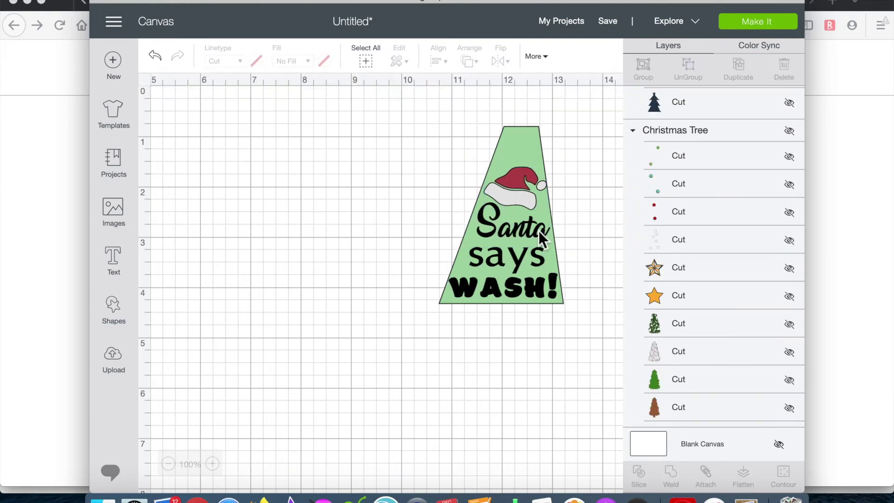
click(528, 151)
Step: Hide the green tree shape, ungroup the text, and attach 'says' together with 'WASH!'
click(792, 384)
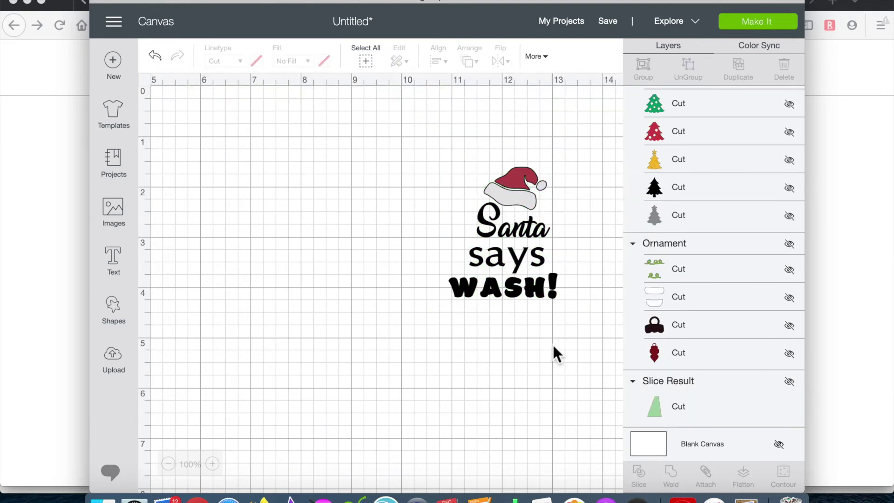
click(511, 279)
click(155, 55)
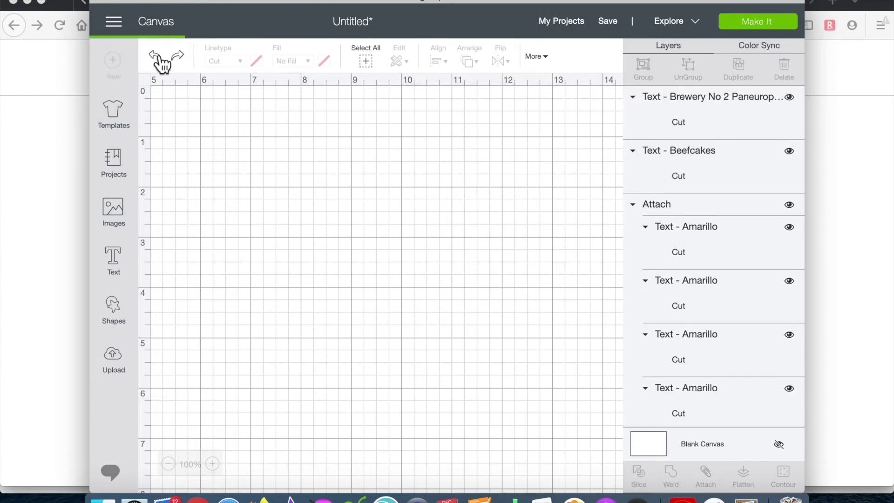
click(519, 291)
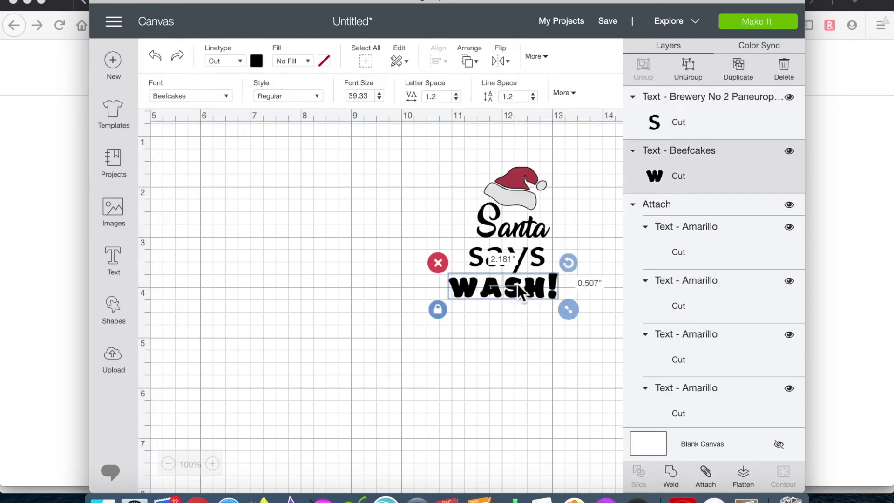
click(706, 474)
click(497, 328)
click(525, 259)
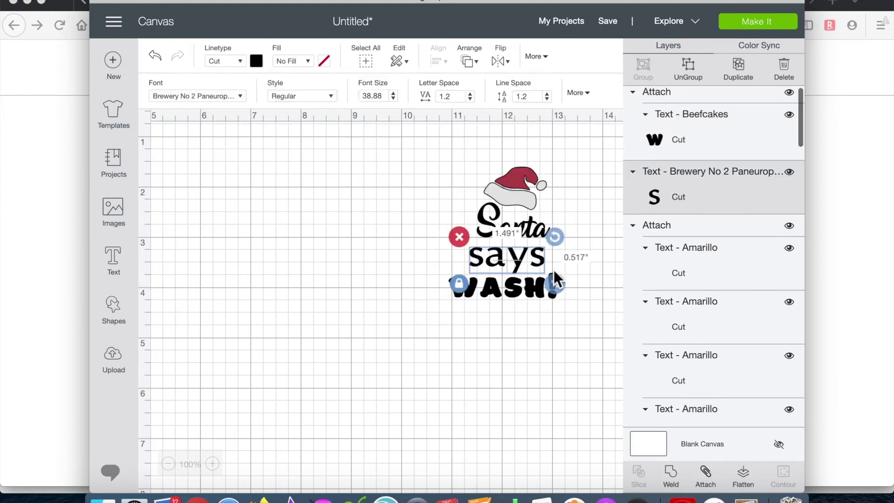
click(705, 475)
Step: Raise the hat higher above Santa and Color Sync the text to the hat's white trim
click(512, 196)
drag(512, 196, 512, 166)
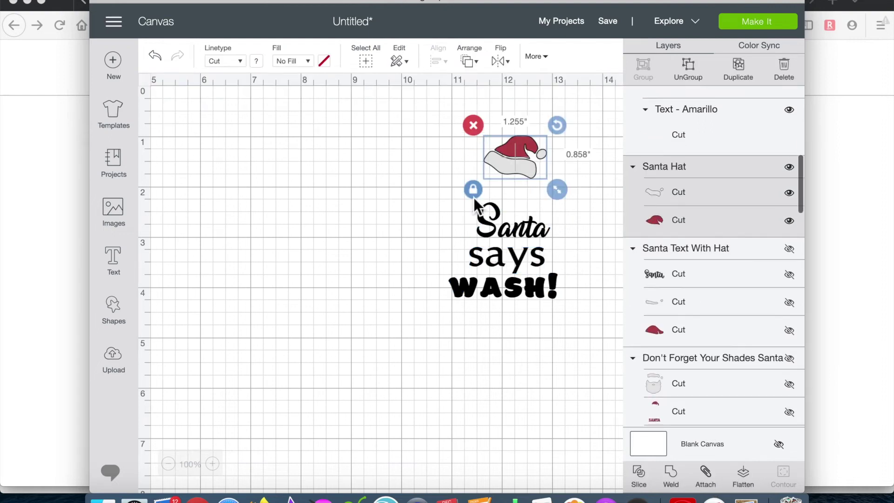
click(398, 253)
click(554, 242)
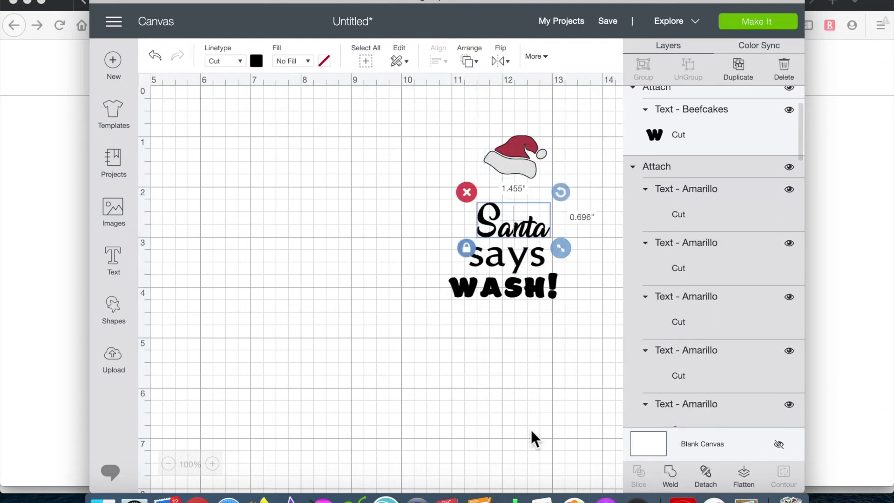
click(533, 434)
click(768, 46)
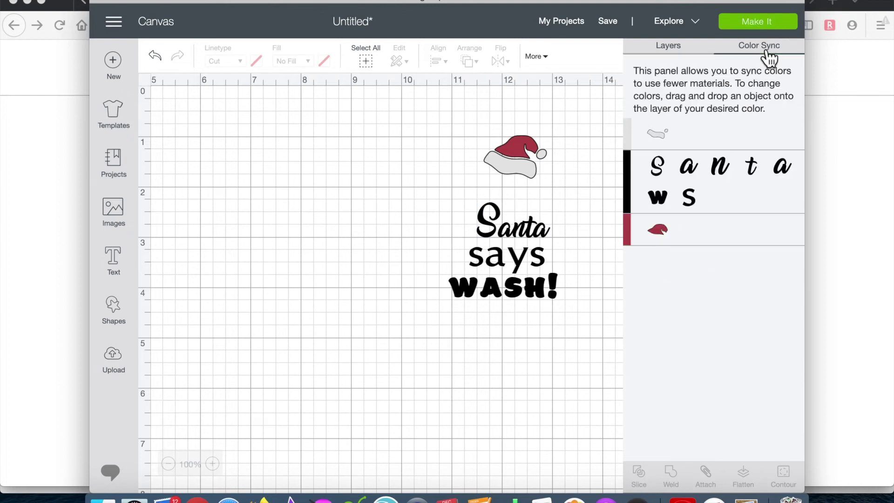
drag(634, 201, 629, 147)
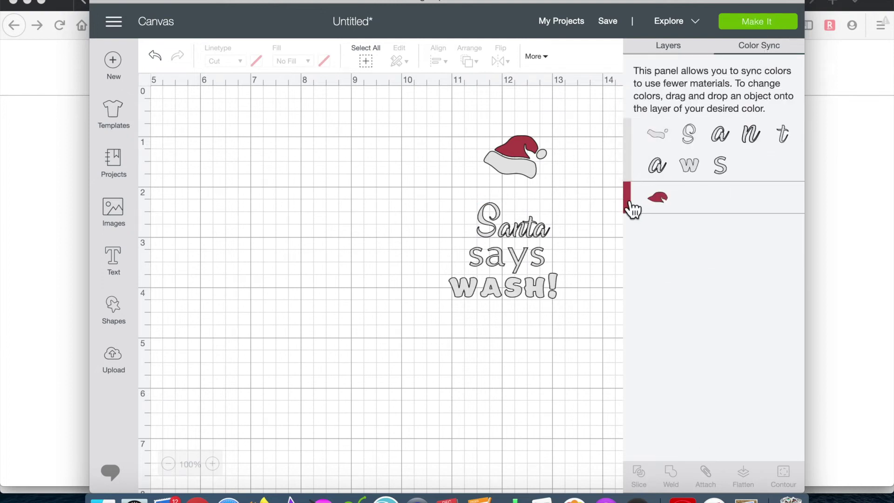
Step: On the 12" x 12" mat, spread Santa, says and WASH! apart
click(755, 19)
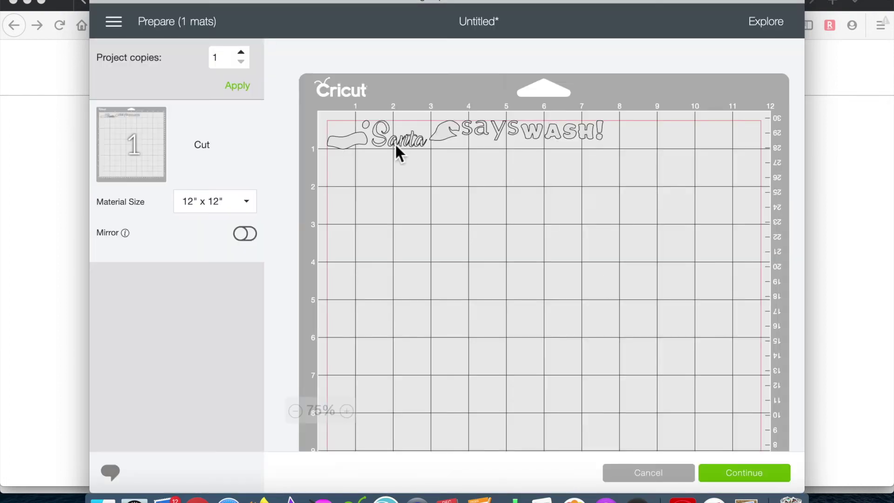
drag(395, 144, 367, 327)
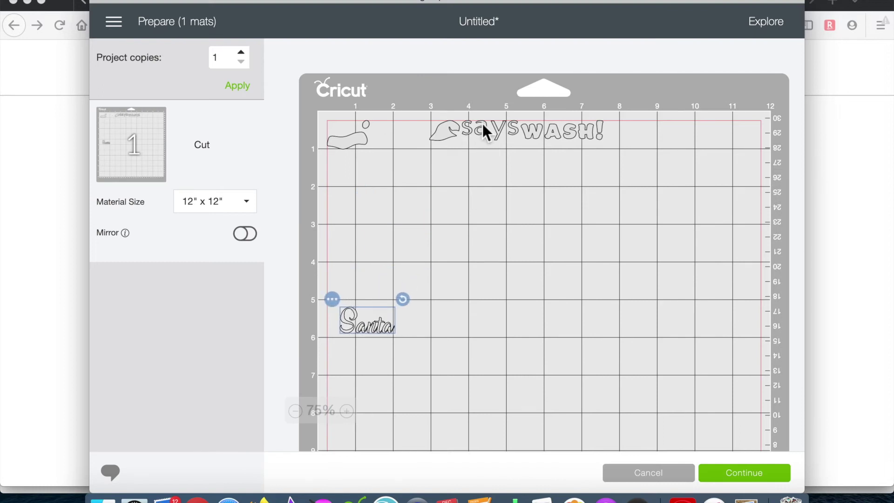
drag(482, 124, 496, 328)
drag(567, 139, 715, 294)
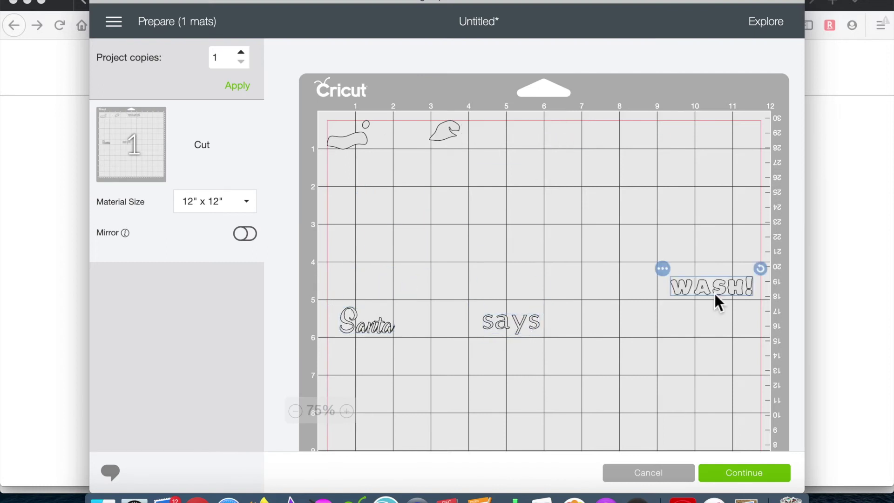
drag(494, 320, 537, 320)
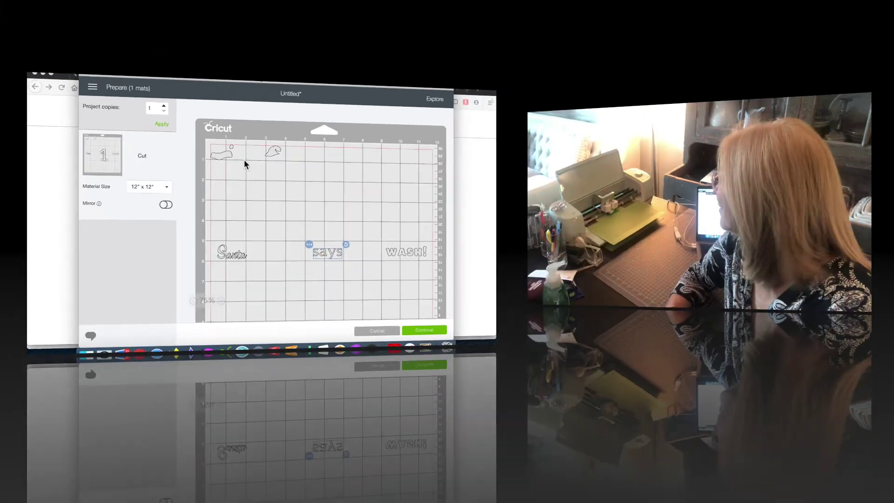